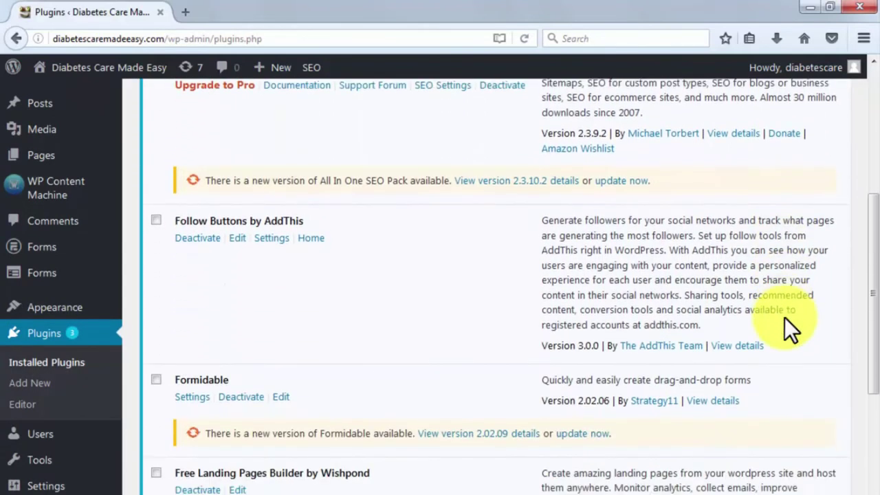
# Review the list of installed plugins from Follow Buttons by AddThis down to Wp-Insert
pyautogui.scroll(-3, 784, 317)
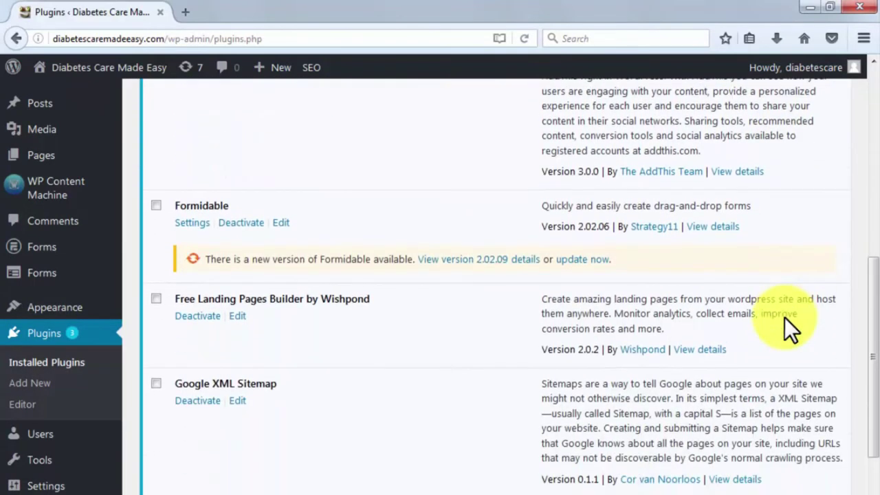
pyautogui.scroll(-1, 784, 317)
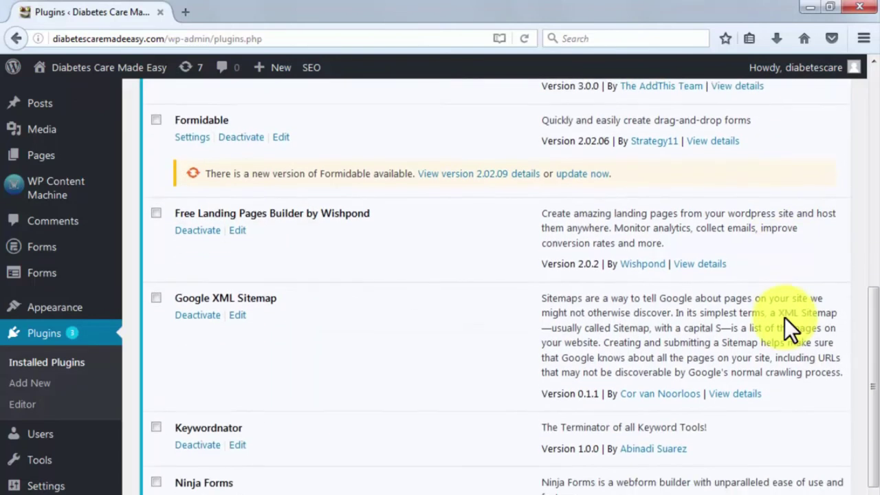
pyautogui.scroll(-1, 785, 317)
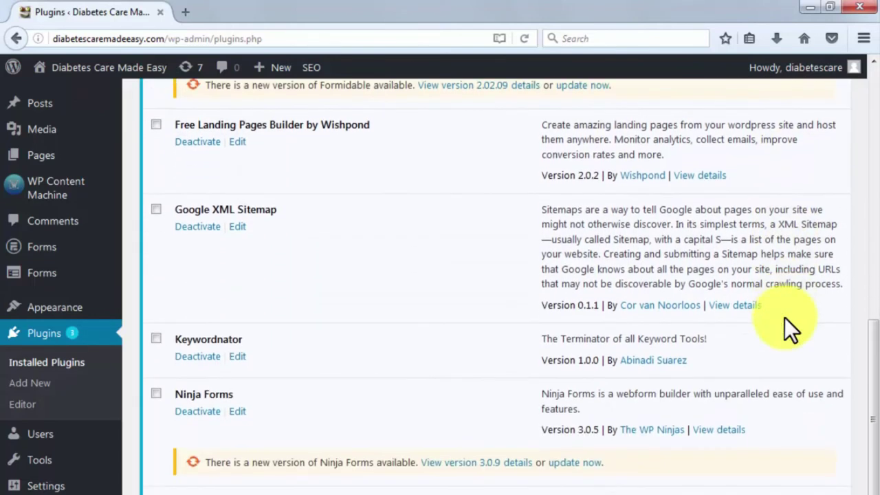
pyautogui.scroll(-2, 785, 317)
pyautogui.scroll(-1, 785, 317)
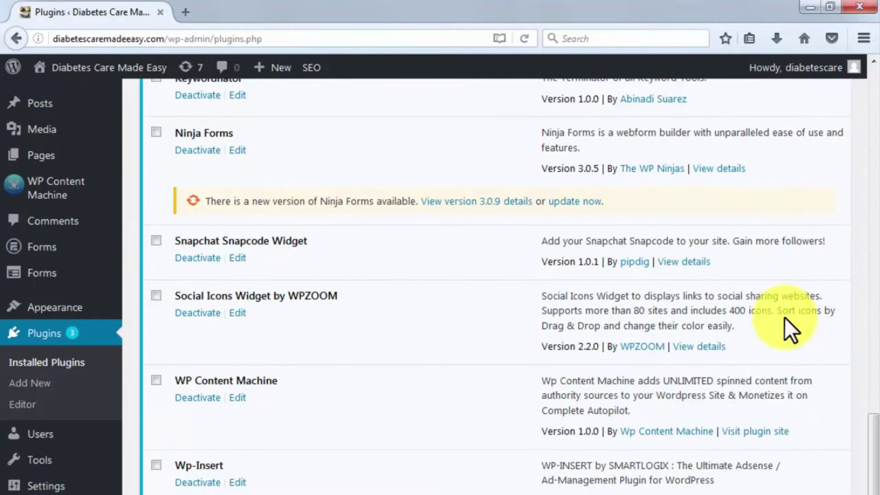
pyautogui.scroll(-1, 784, 317)
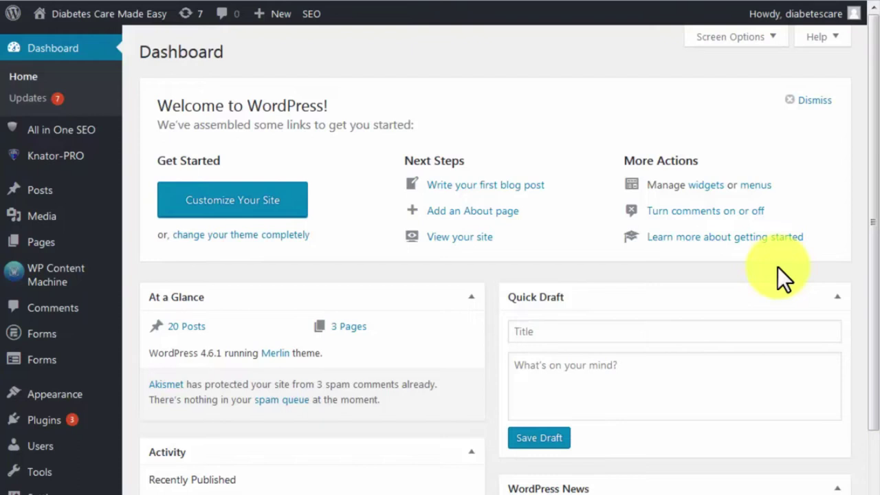
# Go to the page for adding new plugins, search for "seo" and browse the matching plugins
pyautogui.moveTo(55, 433)
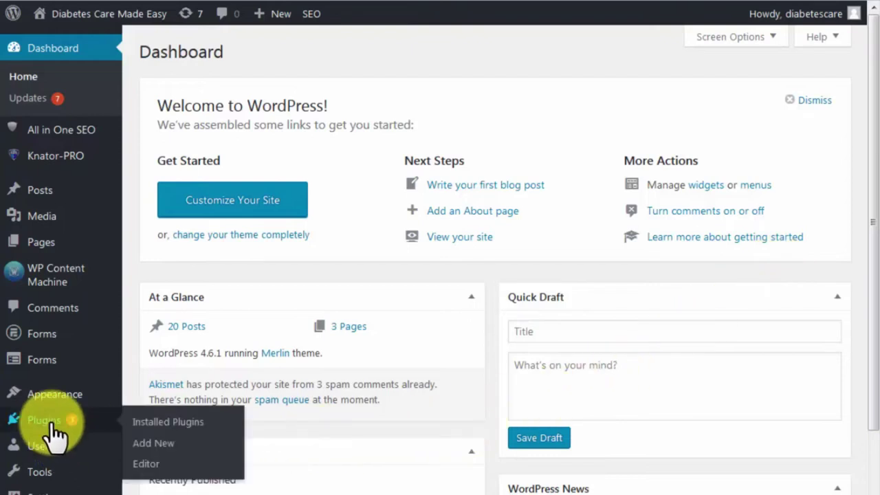
pyautogui.click(151, 444)
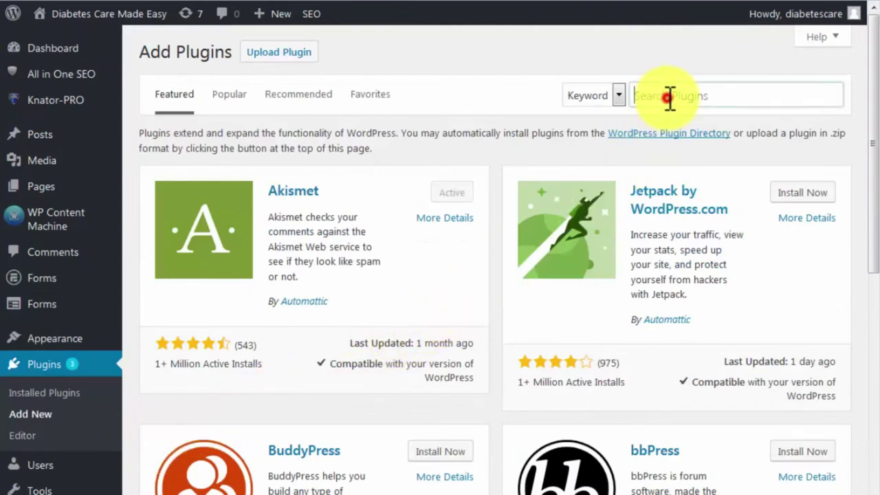
pyautogui.write('seo')
pyautogui.scroll(-4, 492, 133)
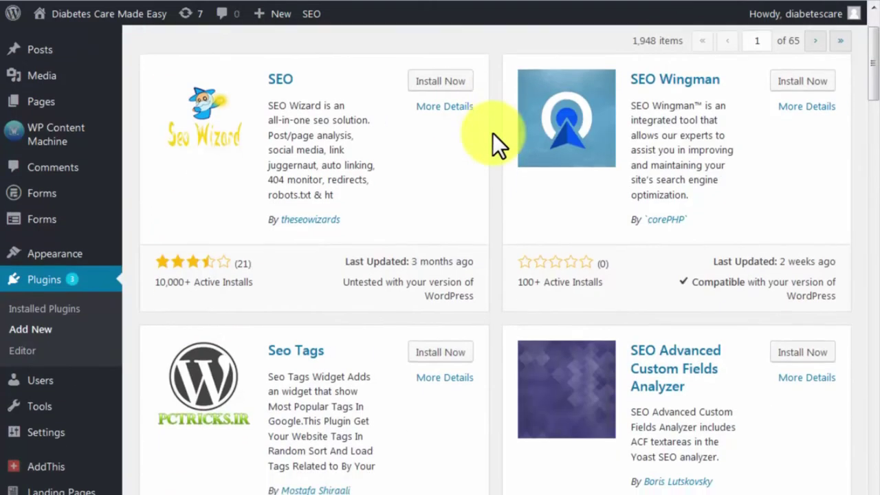
pyautogui.scroll(-10, 492, 133)
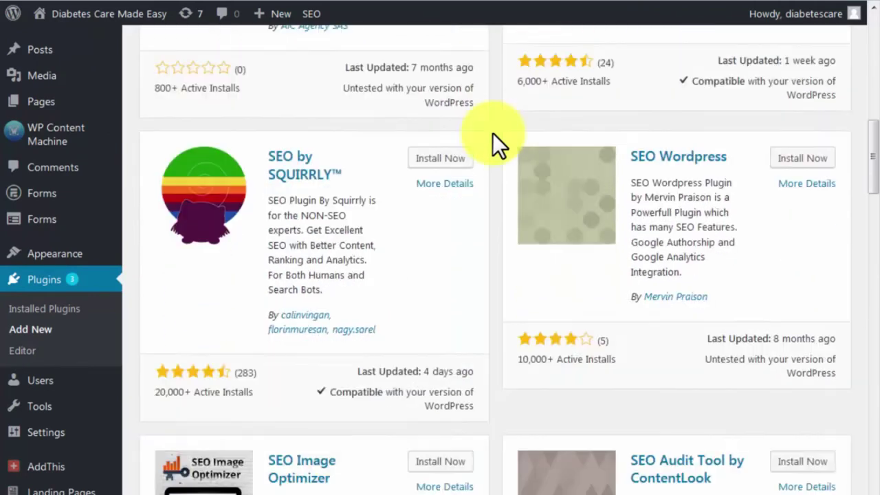
pyautogui.scroll(-5, 493, 133)
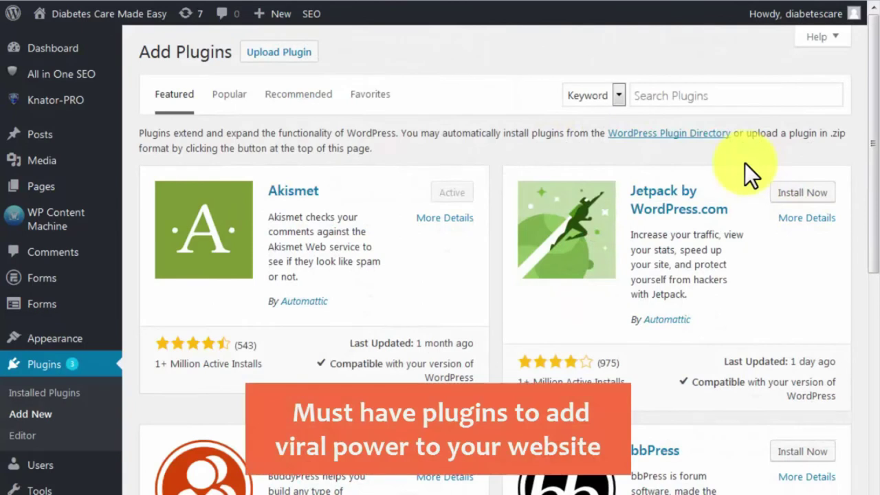
# Search the plugin directory for "shareaholic" and open the details of the Shareaholic share buttons plugin
pyautogui.click(701, 98)
pyautogui.write('shareaholic')
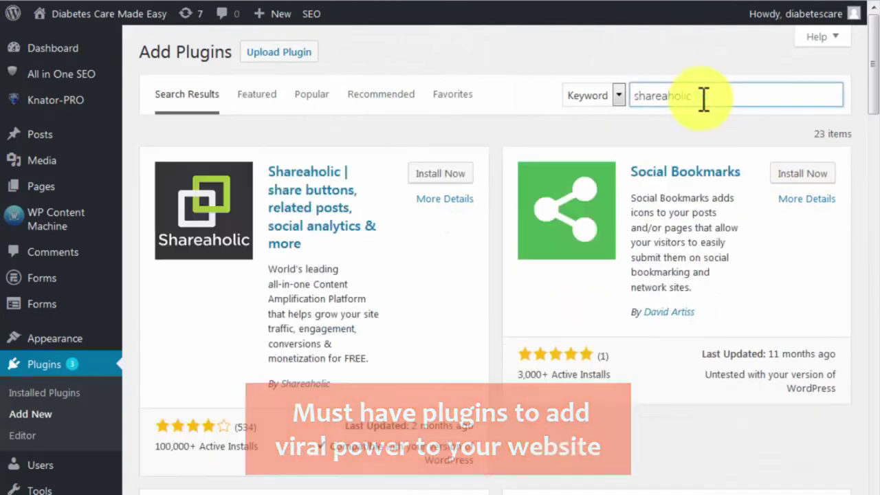
pyautogui.click(314, 208)
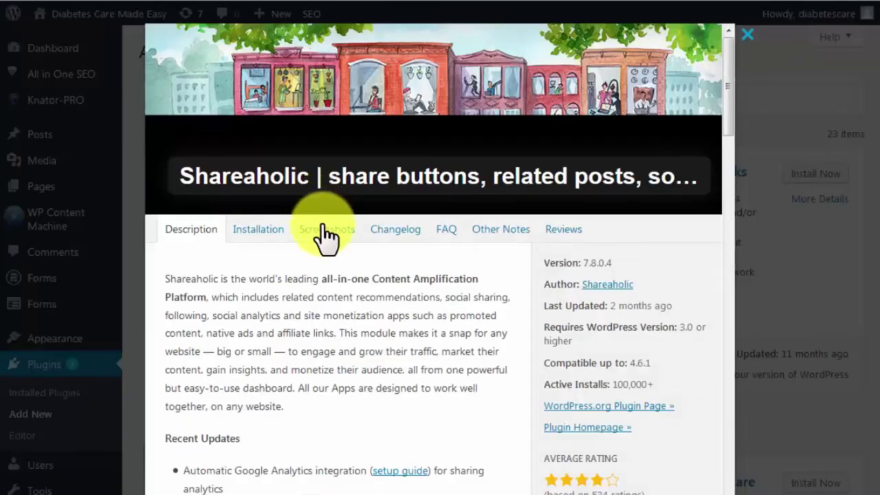
# Read the Shareaholic description, covering recent updates, share buttons, floating share buttons and related content
pyautogui.scroll(-3, 388, 297)
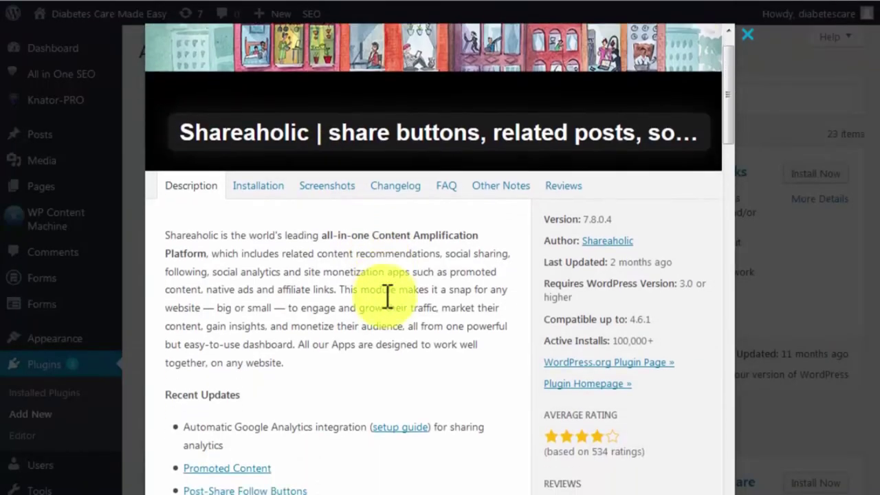
pyautogui.scroll(-4, 387, 297)
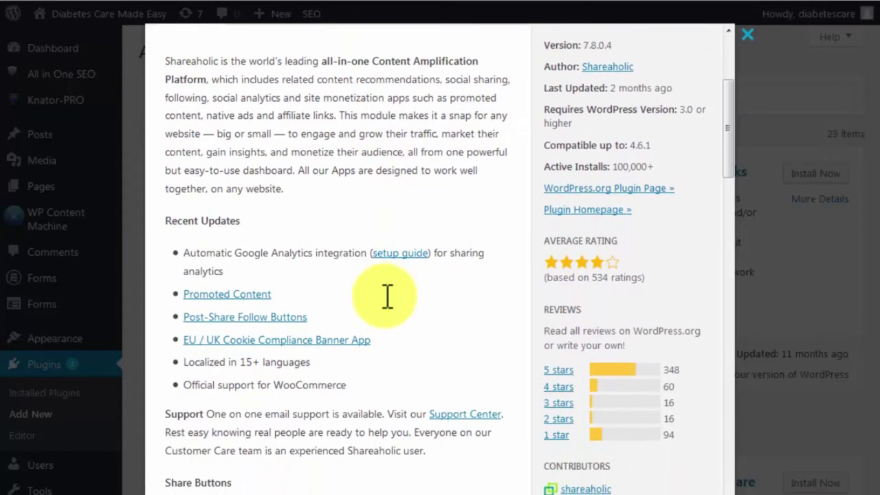
pyautogui.scroll(-2, 387, 297)
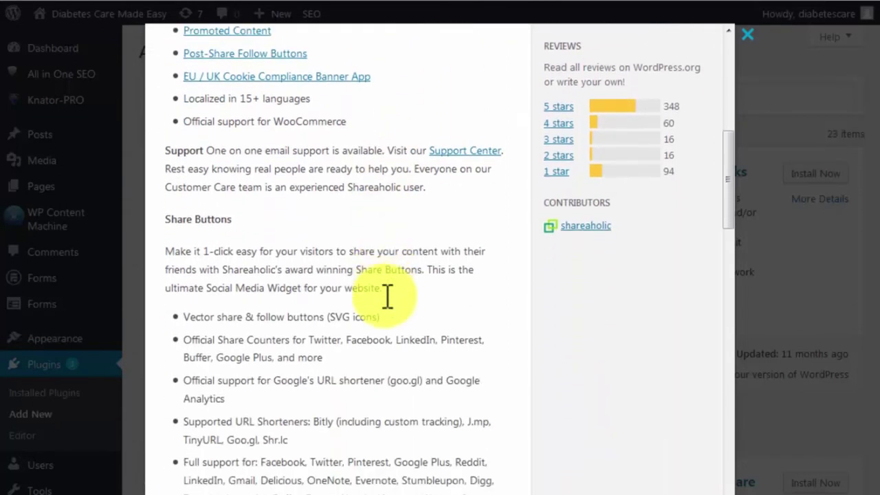
pyautogui.scroll(-1, 387, 297)
pyautogui.scroll(-7, 387, 297)
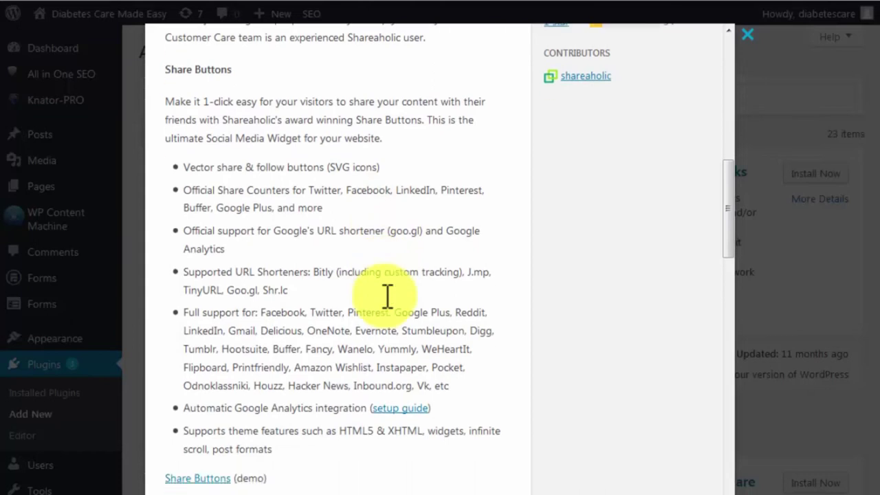
pyautogui.scroll(-2, 387, 297)
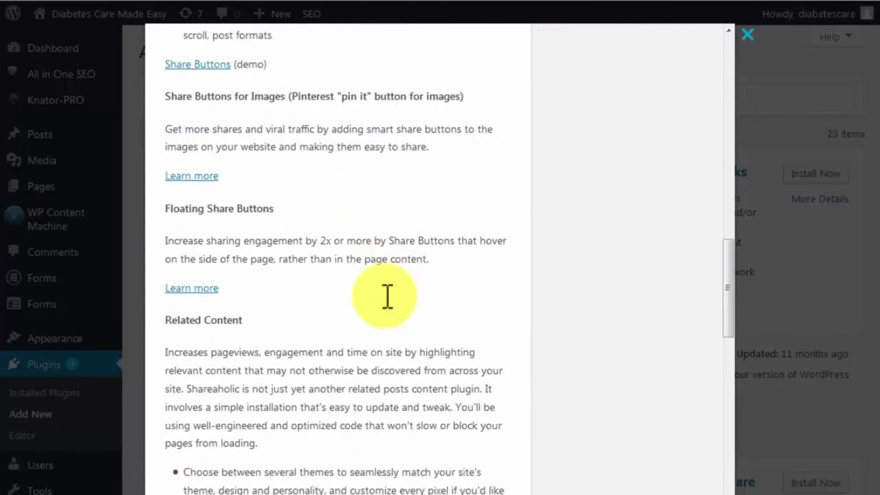
pyautogui.scroll(-5, 384, 297)
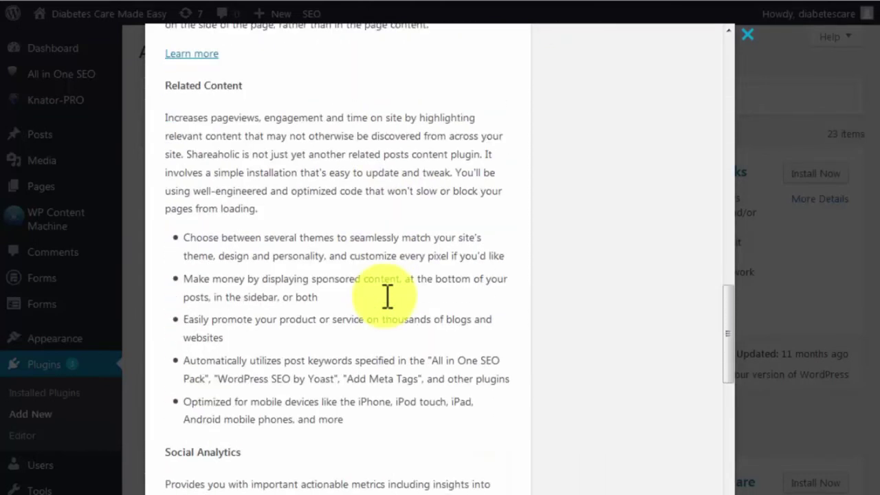
# Open the Shareaholic plugin's screenshots and look through the tool previews and user testimonials
pyautogui.moveTo(721, 354); pyautogui.dragTo(729, 91)
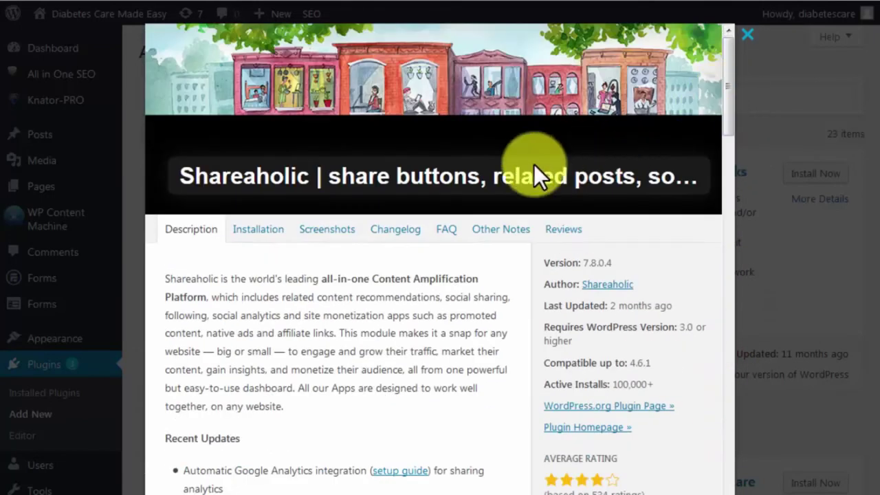
pyautogui.click(329, 235)
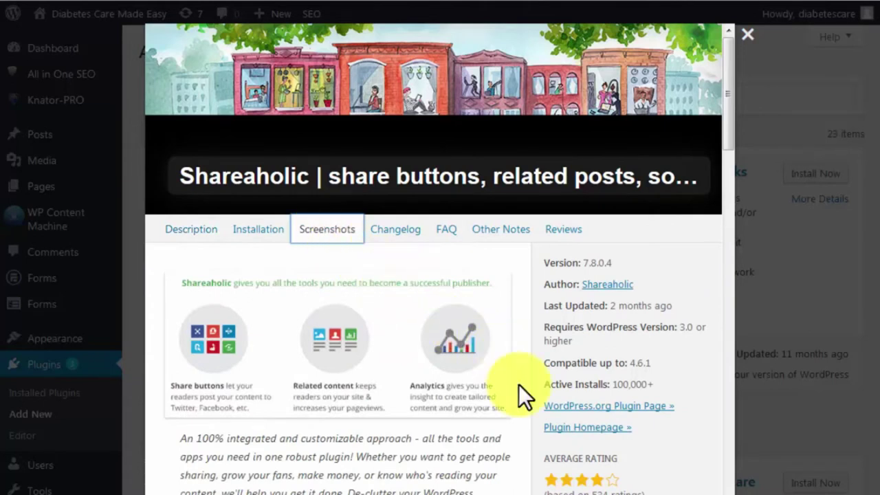
pyautogui.scroll(-3, 518, 384)
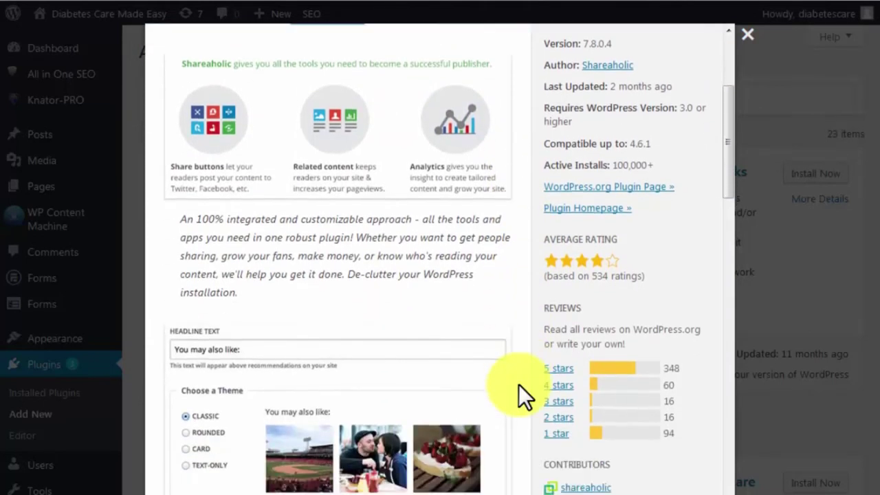
pyautogui.scroll(-1, 519, 384)
pyautogui.scroll(-3, 519, 384)
pyautogui.scroll(-5, 518, 384)
pyautogui.scroll(-4, 519, 384)
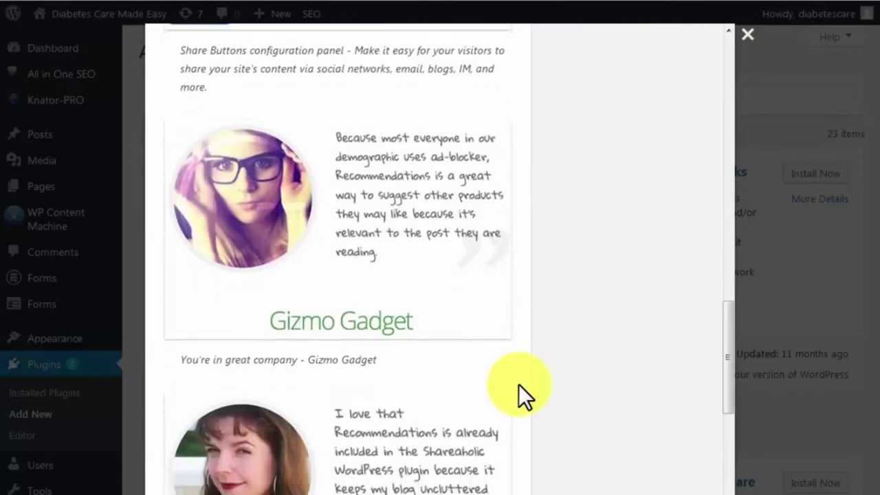
pyautogui.scroll(-4, 518, 384)
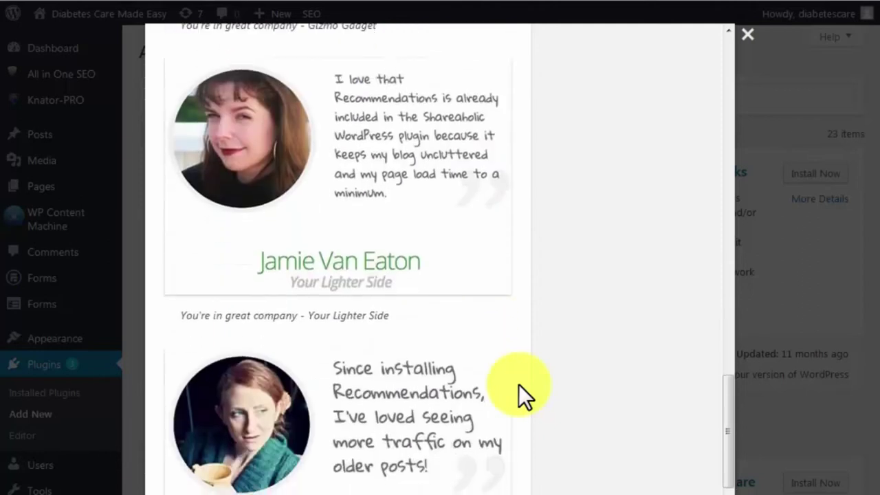
pyautogui.scroll(-3, 518, 384)
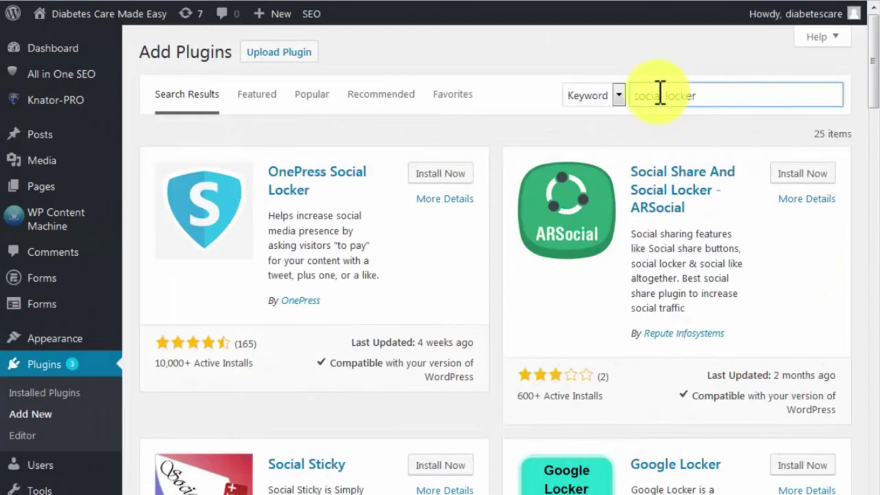
# Open the OnePress Social Locker plugin details and read its description, testimonials and key features
pyautogui.click(293, 185)
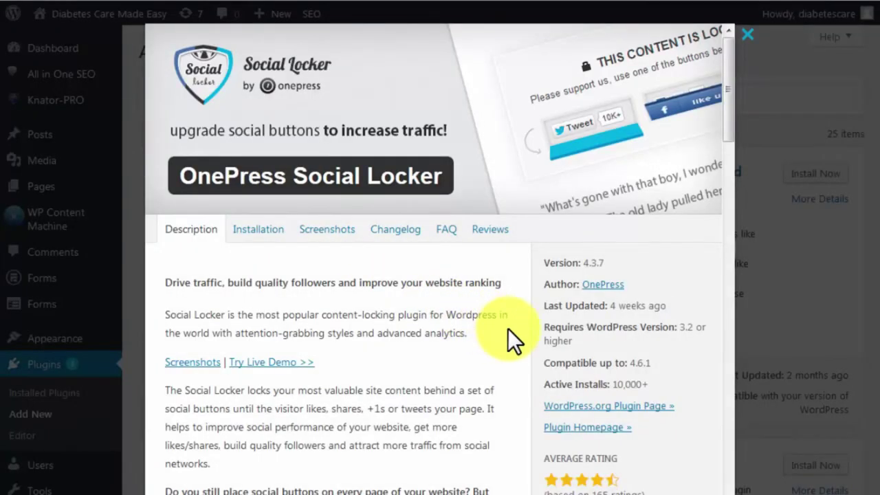
pyautogui.scroll(-5, 508, 329)
pyautogui.scroll(-5, 508, 329)
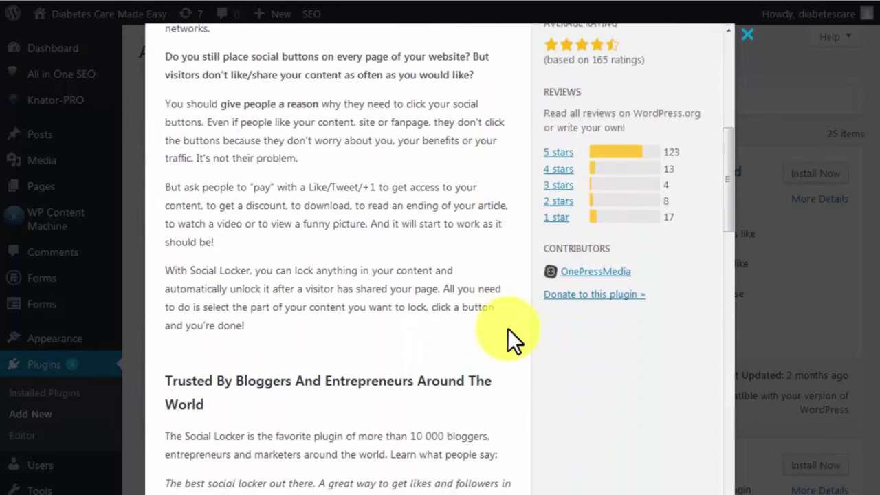
pyautogui.scroll(-5, 508, 329)
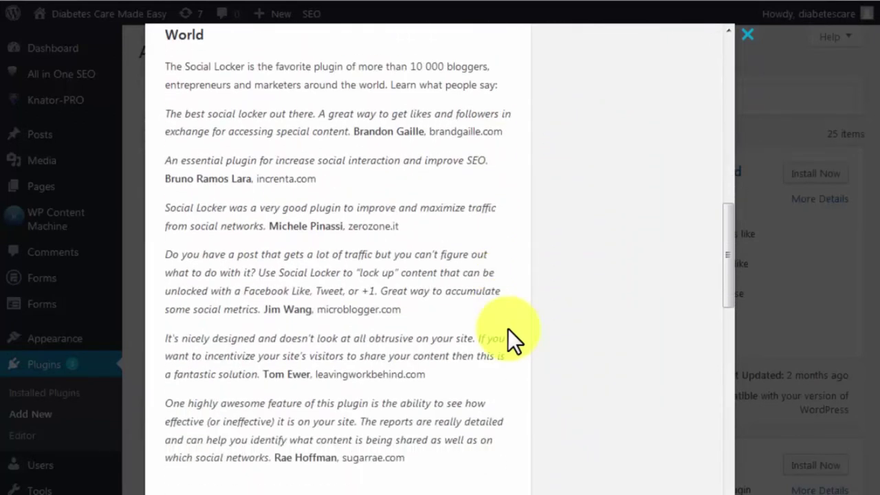
pyautogui.scroll(-3, 509, 329)
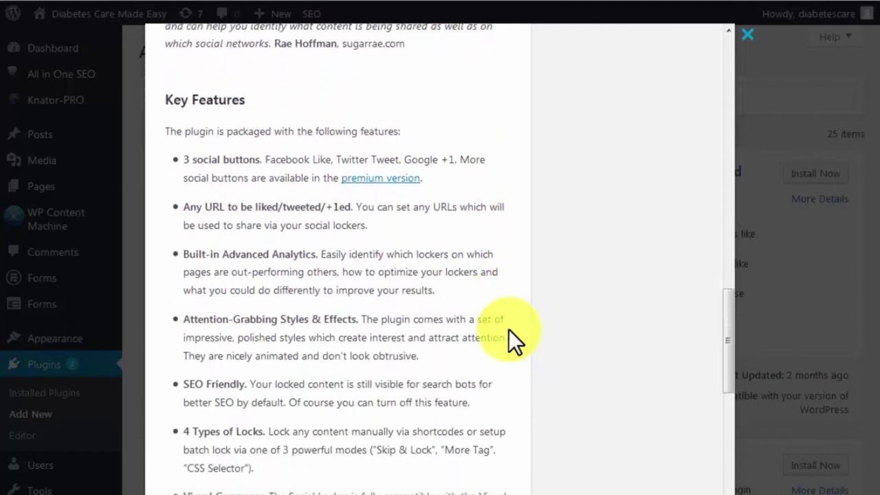
pyautogui.scroll(-2, 508, 329)
pyautogui.scroll(-3, 509, 329)
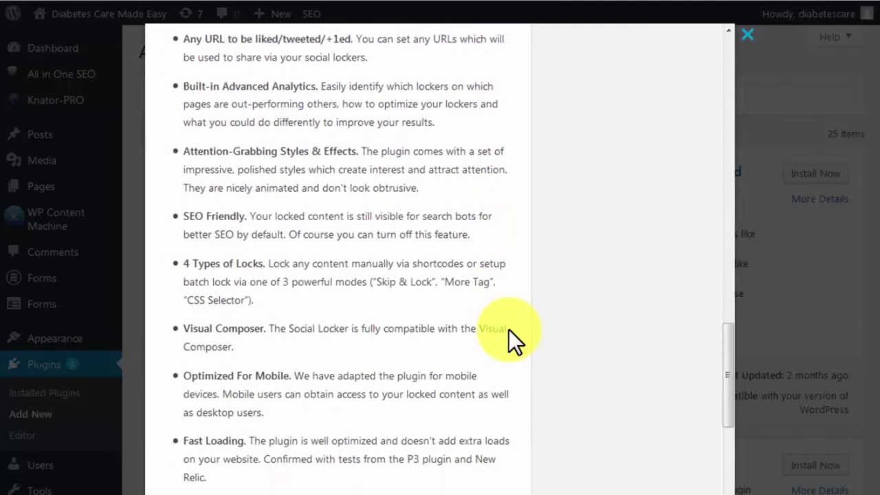
# Open the OnePress Social Locker screenshots and examine its usage example, statistical tools and available options
pyautogui.moveTo(725, 434); pyautogui.dragTo(724, 126)
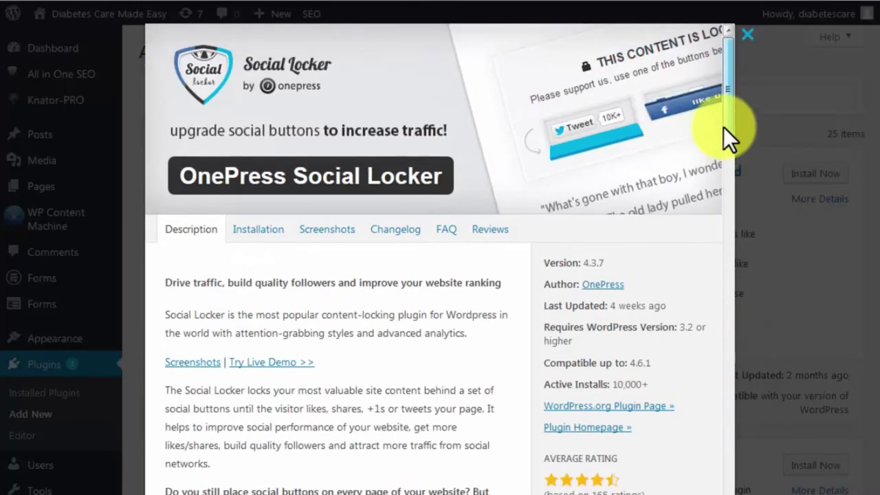
pyautogui.click(330, 231)
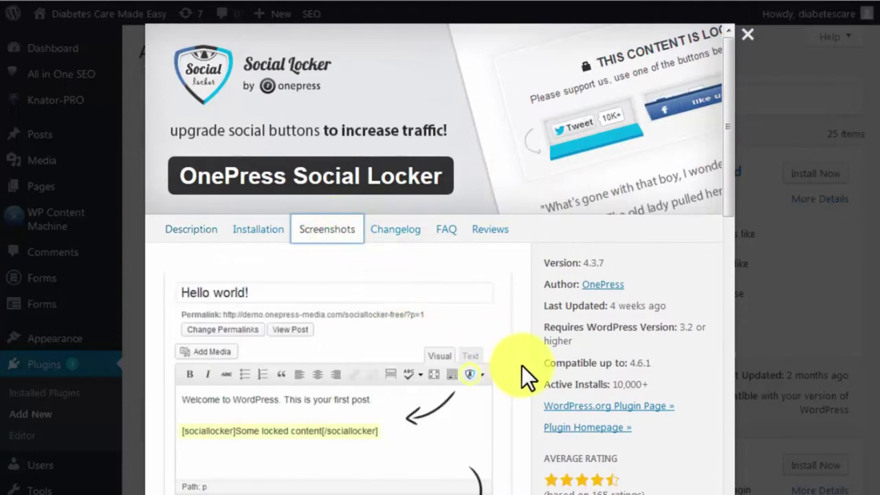
pyautogui.scroll(-5, 524, 368)
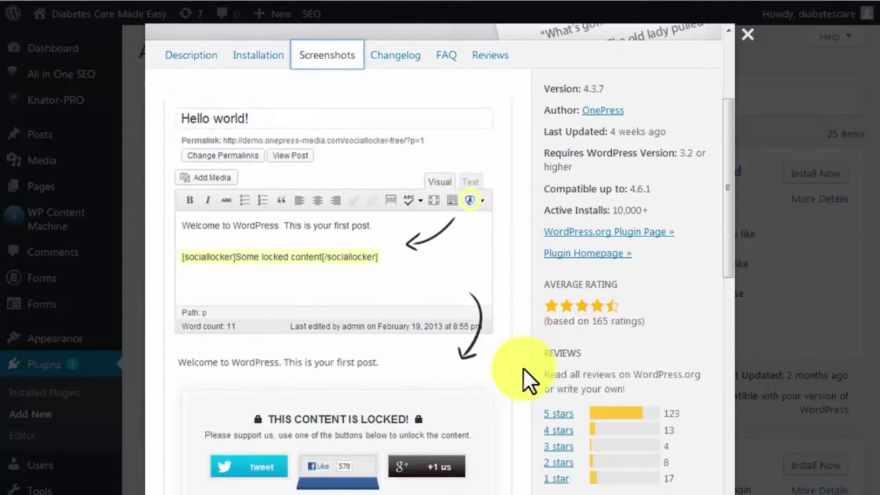
pyautogui.scroll(-5, 523, 369)
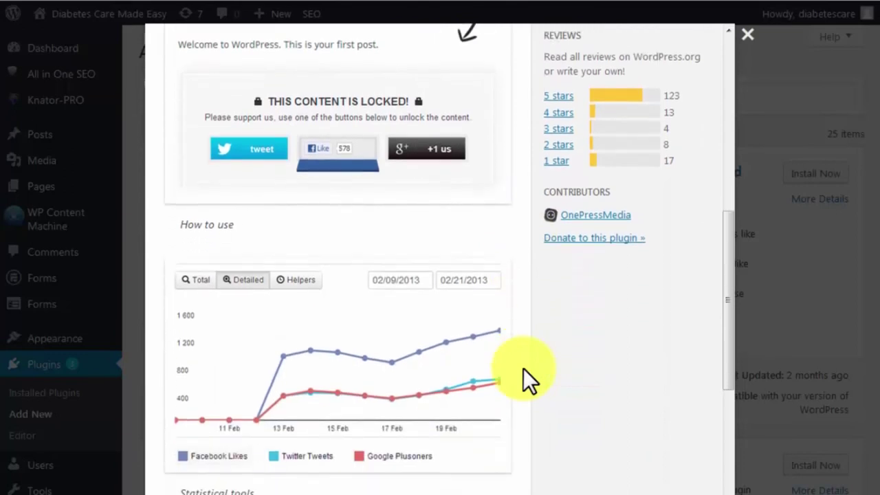
pyautogui.scroll(-5, 523, 368)
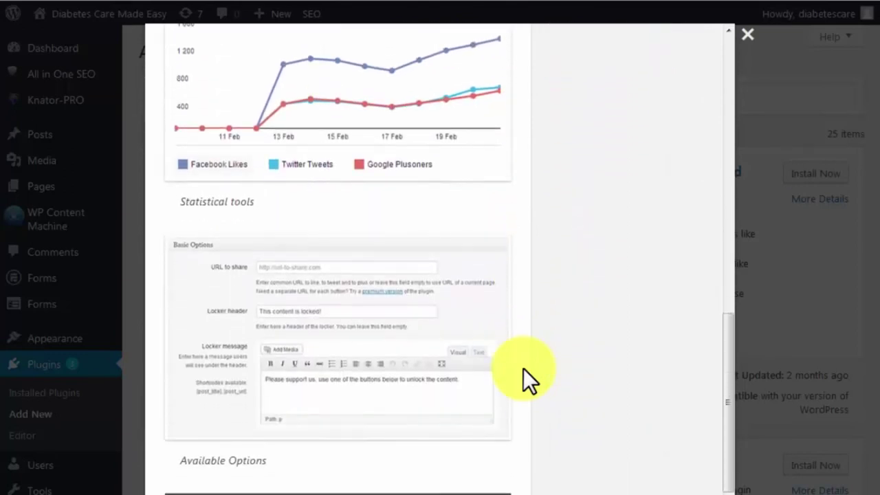
pyautogui.scroll(-2, 524, 369)
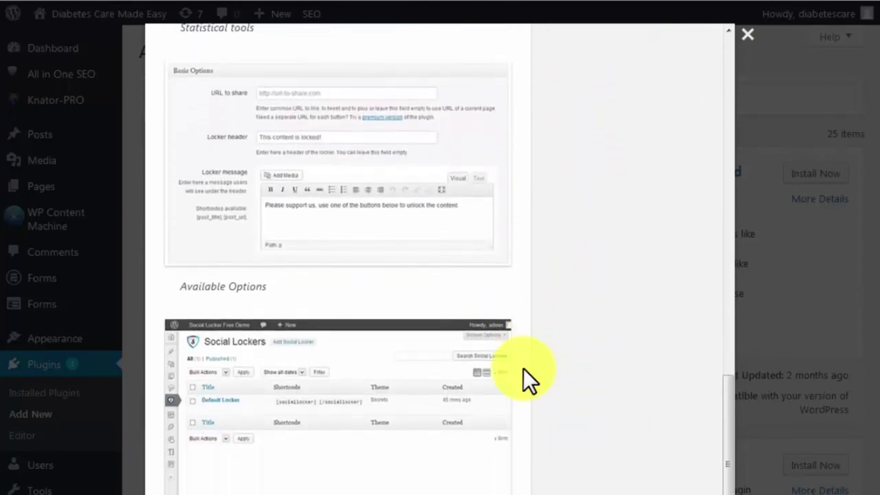
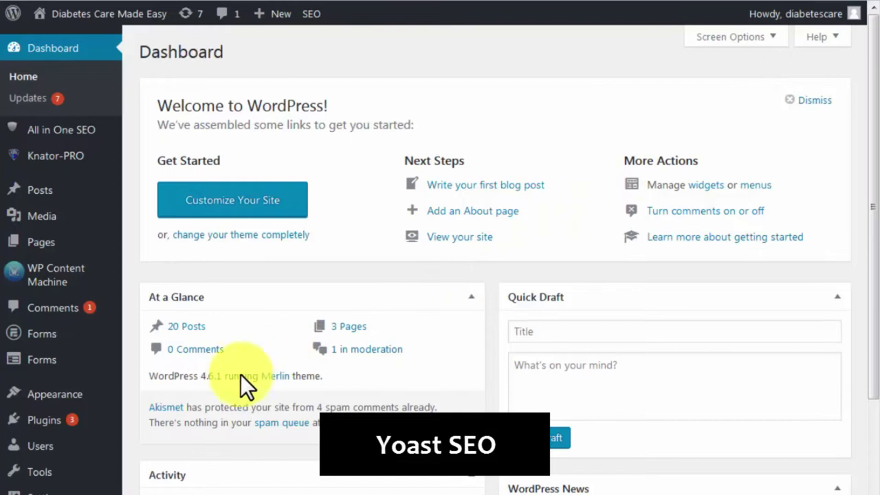
# Search the plugin directory for "yoast seo", then install and activate the Yoast SEO plugin
pyautogui.moveTo(51, 423)
pyautogui.click(142, 443)
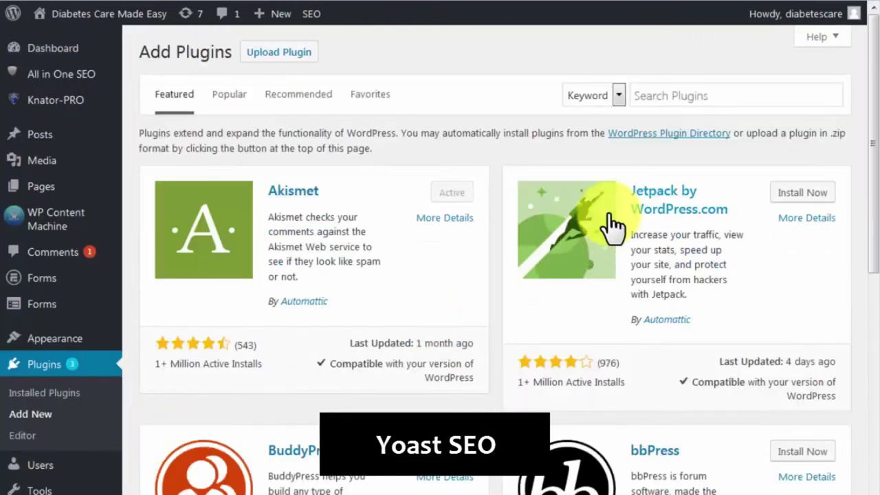
pyautogui.click(664, 96)
pyautogui.write('yoast seo')
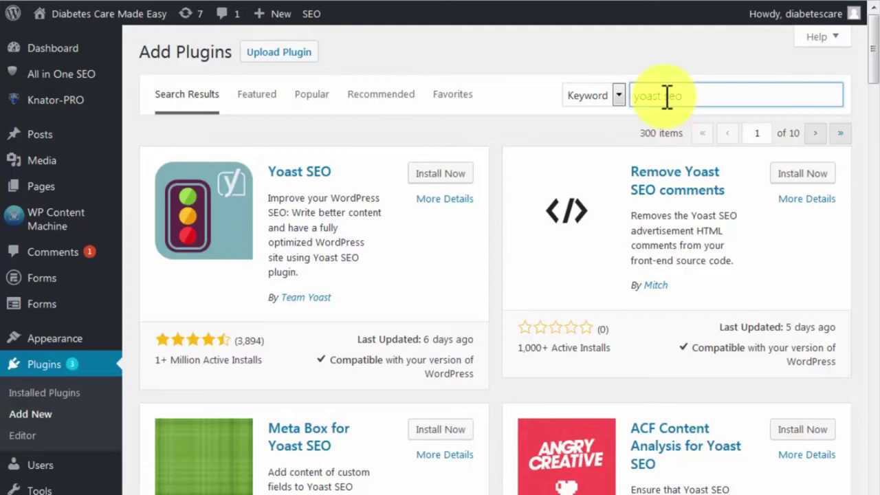
pyautogui.click(435, 175)
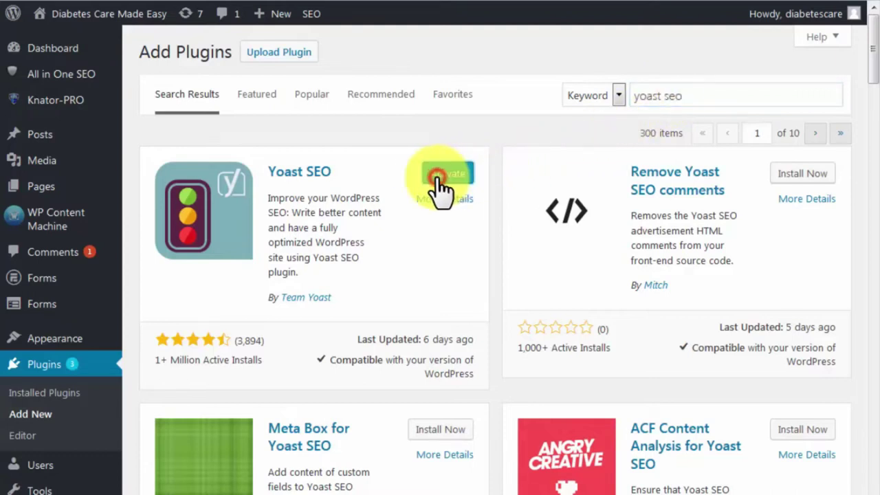
pyautogui.click(440, 175)
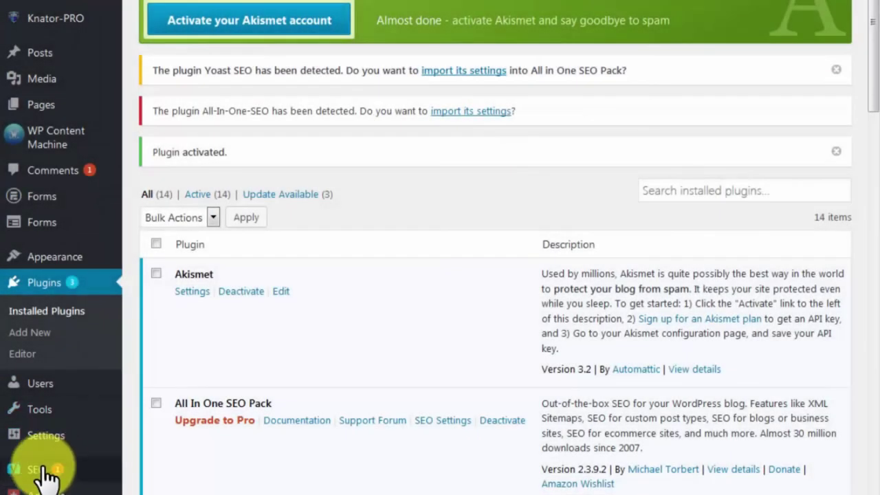
# In Yoast SEO's site information settings, set the website name to "Diabetes Care Made Easy - The Net's best health Related Resource"
pyautogui.moveTo(46, 473)
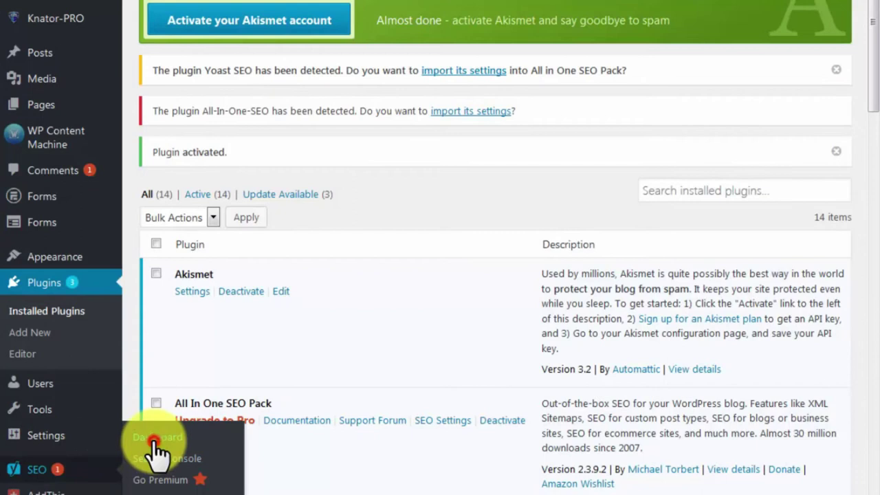
pyautogui.scroll(1, 157, 448)
pyautogui.scroll(1, 154, 481)
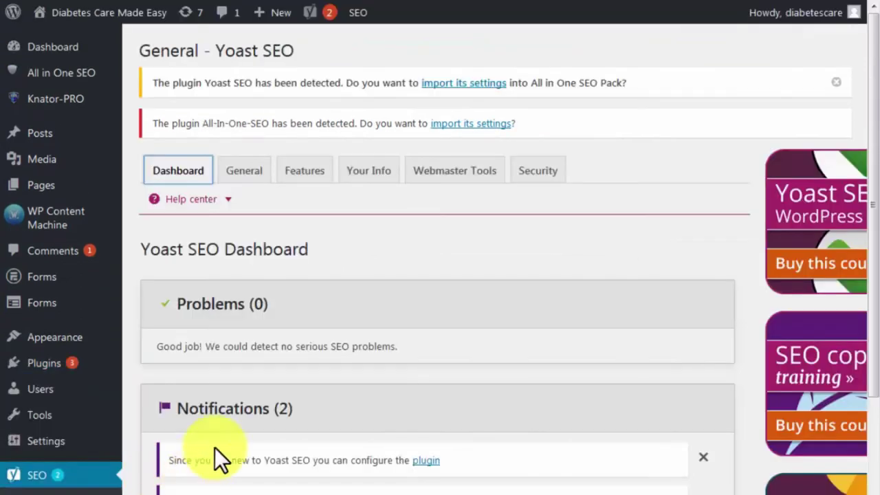
pyautogui.click(364, 181)
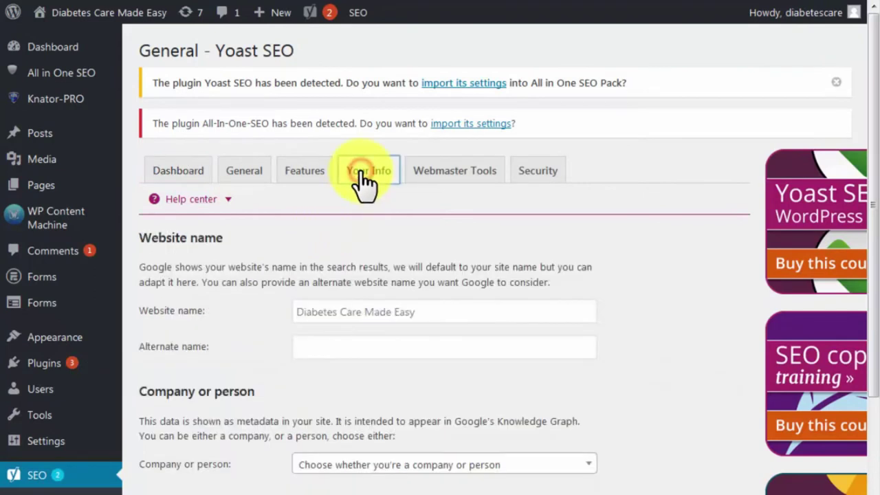
pyautogui.click(349, 310)
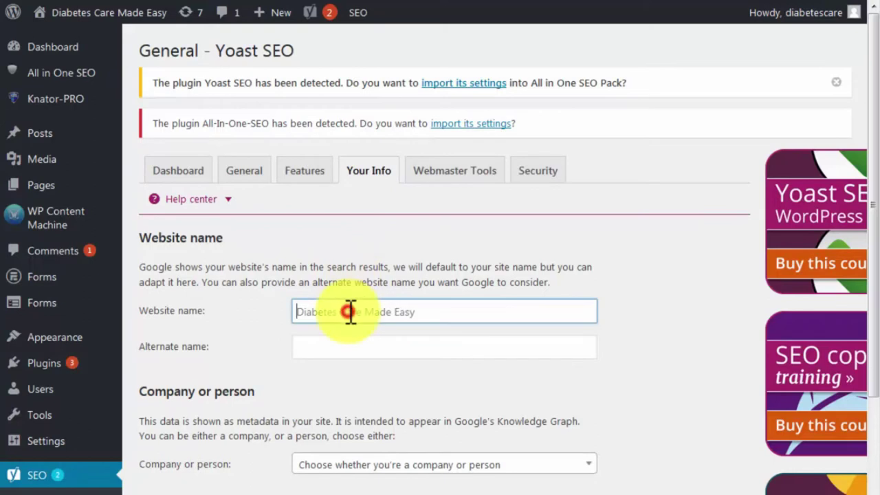
pyautogui.write('Diabetes ')
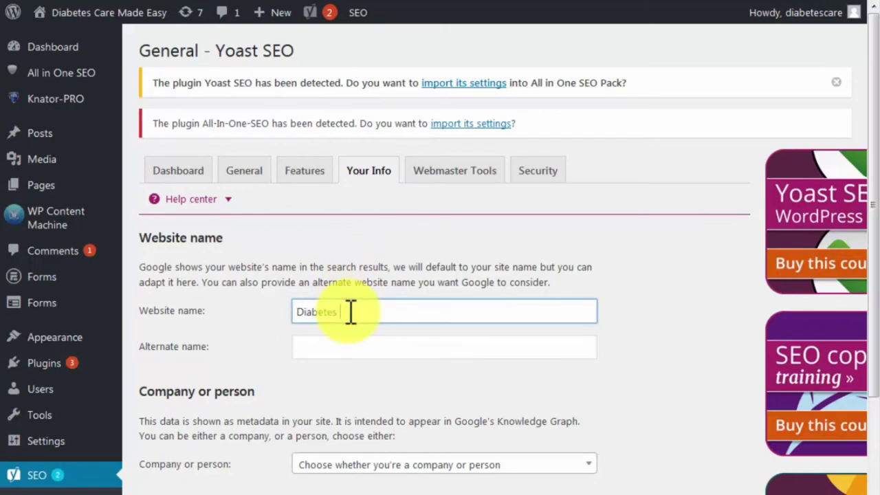
pyautogui.write('Care Made Easy ')
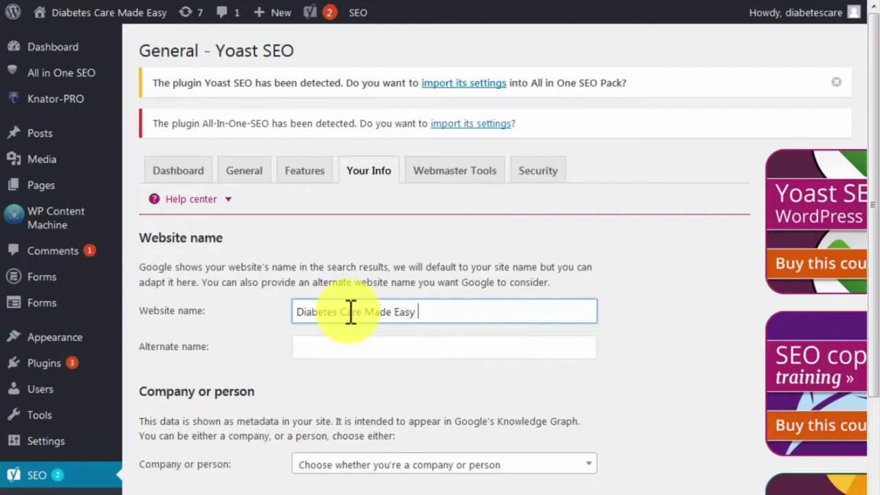
pyautogui.write("- The Net's best ")
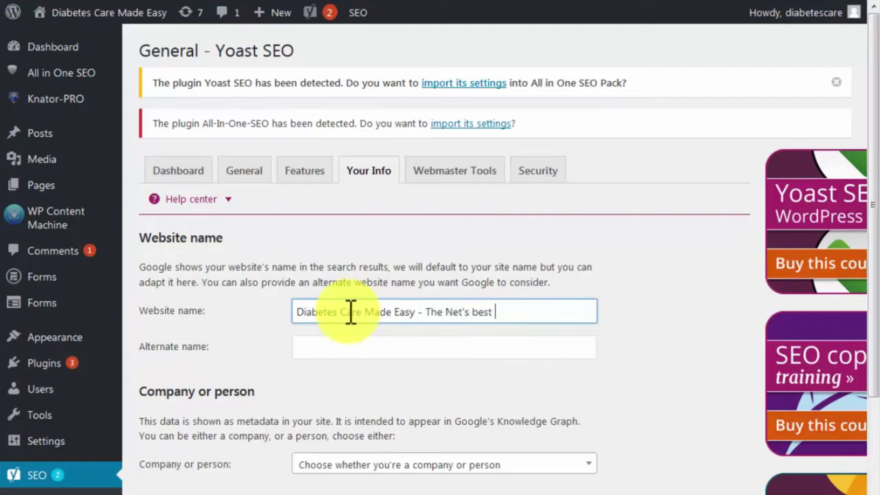
pyautogui.write('health Related Resource')
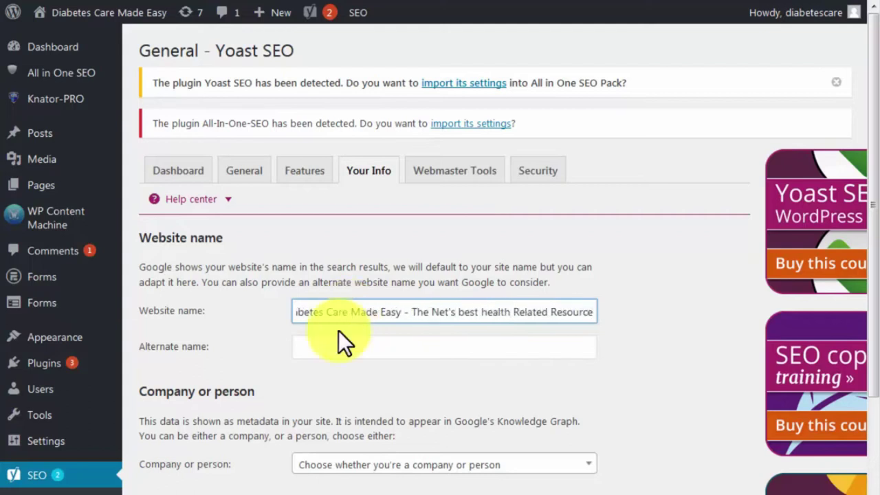
# Set the site's company-or-person option to Company and save the Yoast SEO settings
pyautogui.click(337, 465)
pyautogui.click(339, 427)
pyautogui.scroll(-3, 258, 362)
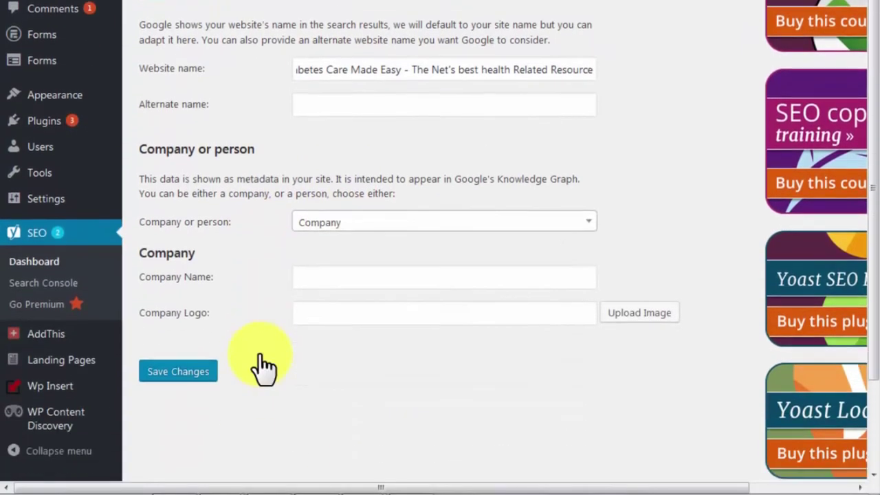
pyautogui.click(198, 335)
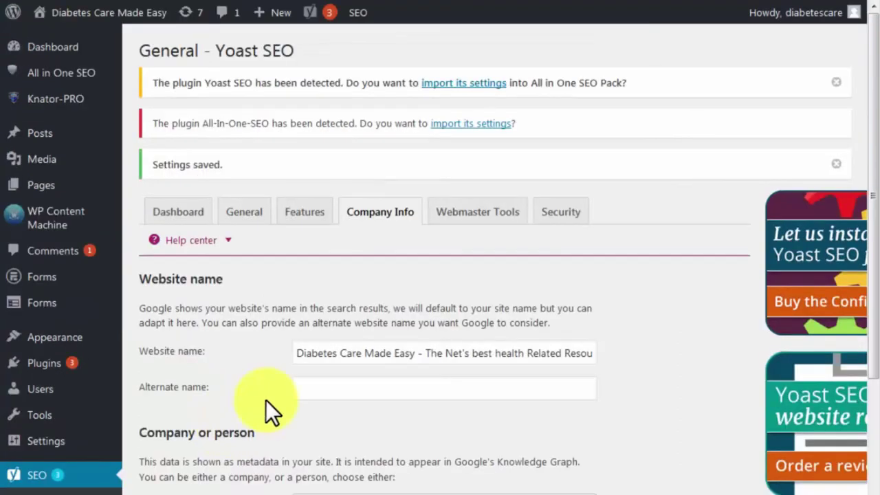
# View Yoast SEO's Webmaster Tools verification settings and open the Google Search Console link
pyautogui.click(456, 221)
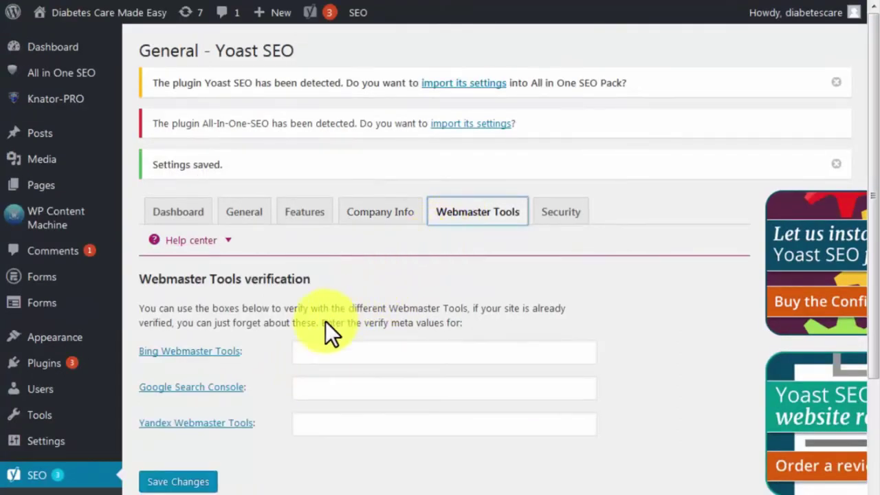
pyautogui.click(224, 388)
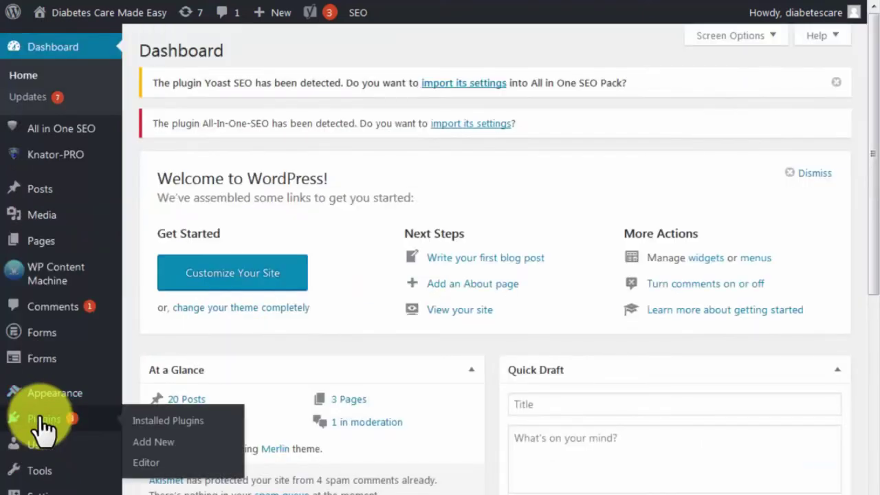
# Search the plugin directory for "shareaholic", then install and activate the Shareaholic share buttons plugin
pyautogui.click(150, 440)
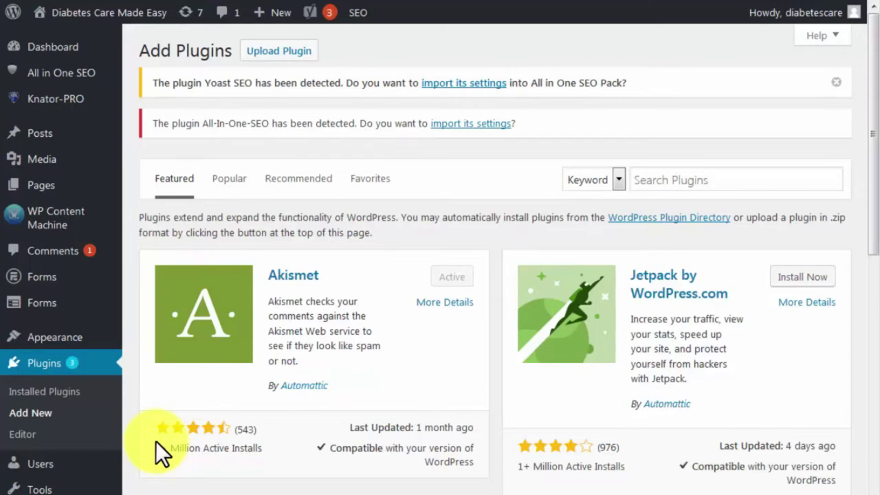
pyautogui.click(680, 183)
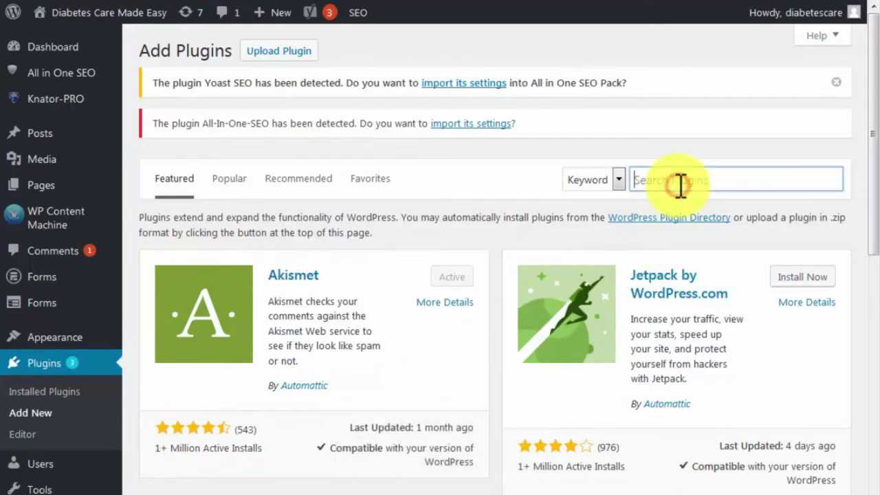
pyautogui.write('shareaholic')
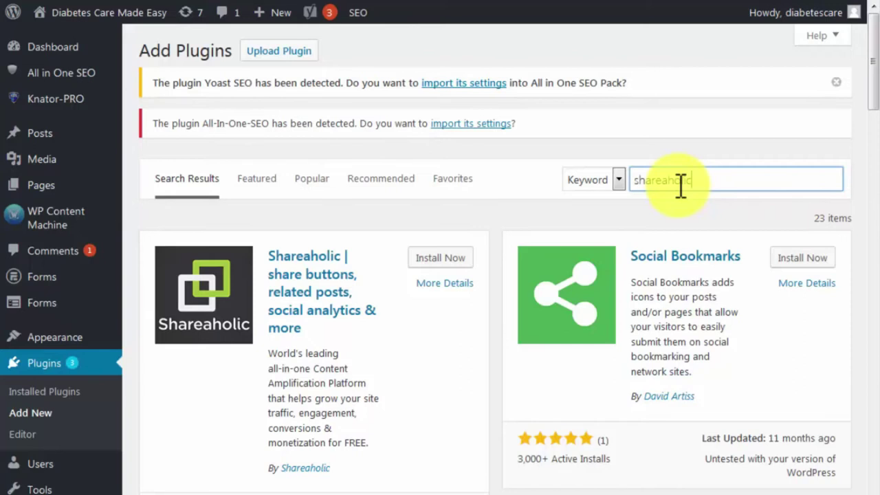
pyautogui.click(436, 263)
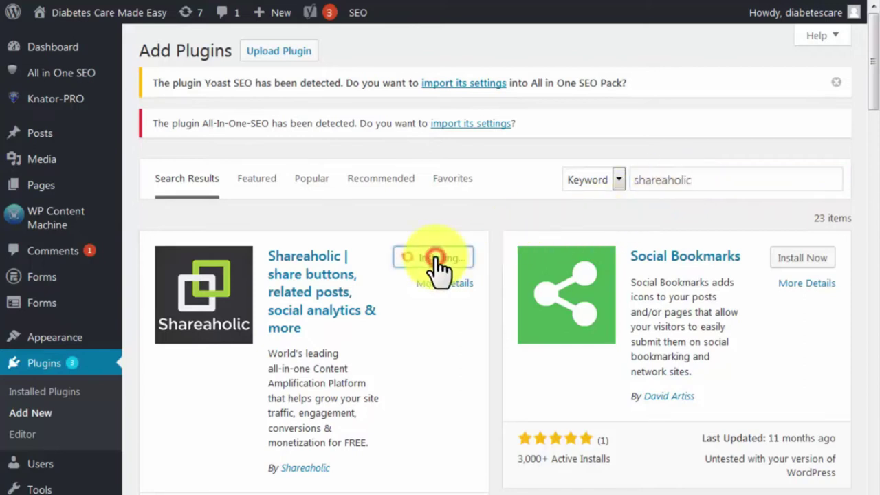
pyautogui.click(435, 263)
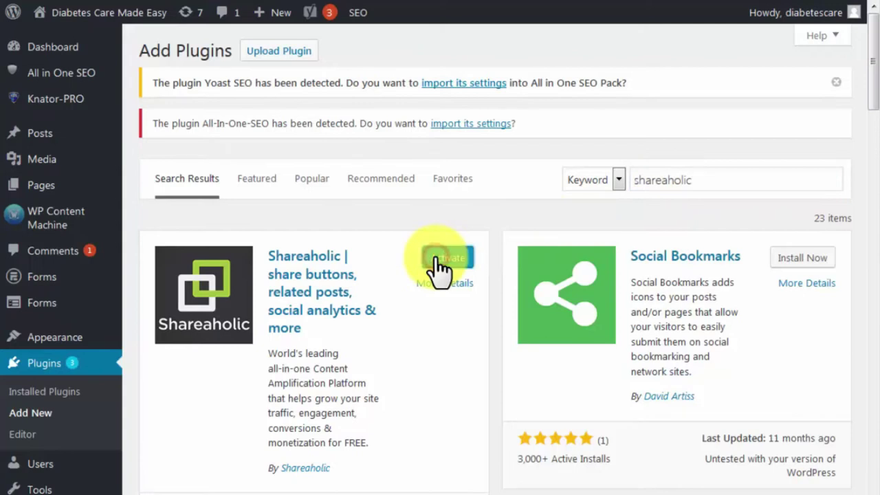
# Open the Shareaholic App Manager and accept its welcome screen to get started
pyautogui.scroll(-3, 132, 445)
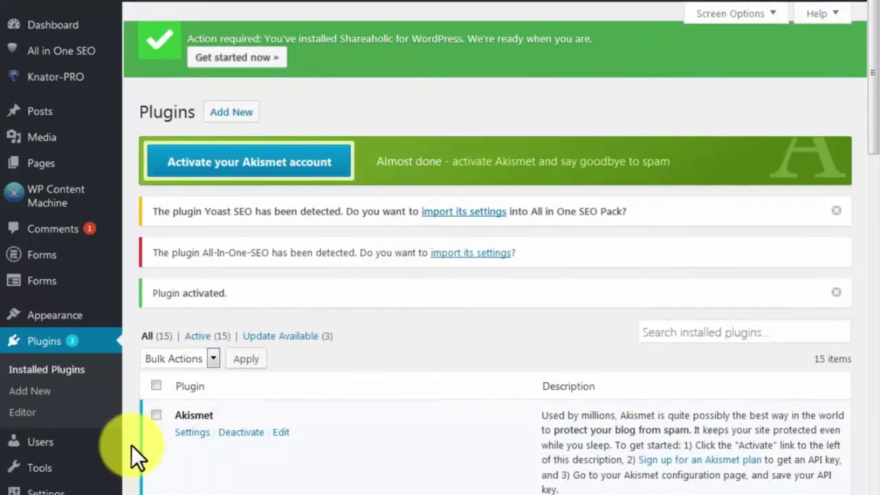
pyautogui.scroll(-1, 131, 444)
pyautogui.click(82, 473)
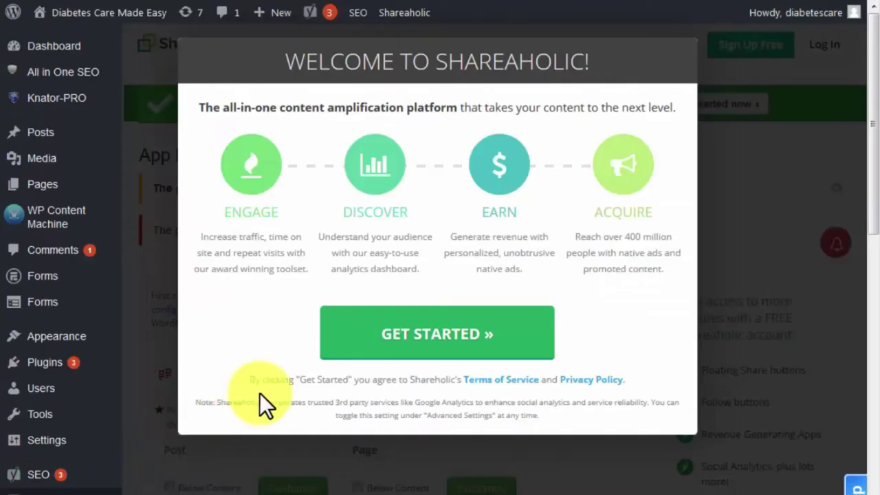
pyautogui.click(378, 342)
# Enable share buttons above post content, disable them below content for Page, Index and Category, and save the Shareaholic changes
pyautogui.scroll(-3, 378, 341)
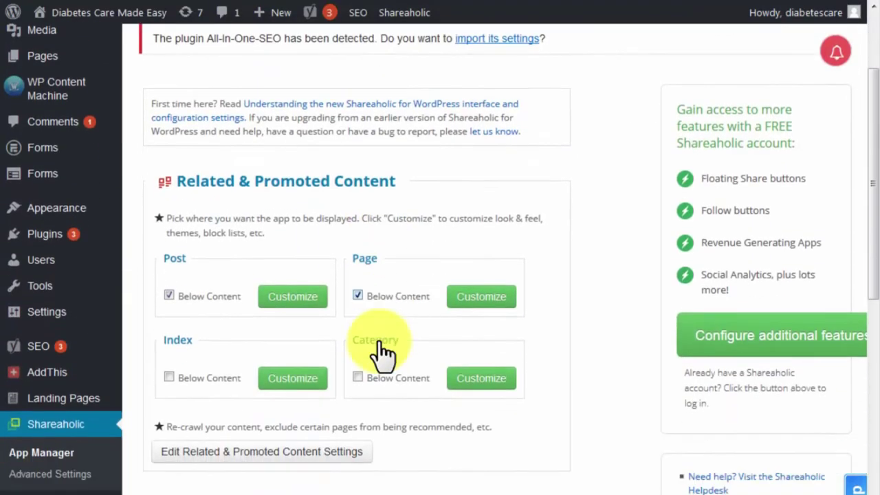
pyautogui.scroll(-1, 379, 341)
pyautogui.scroll(-4, 379, 341)
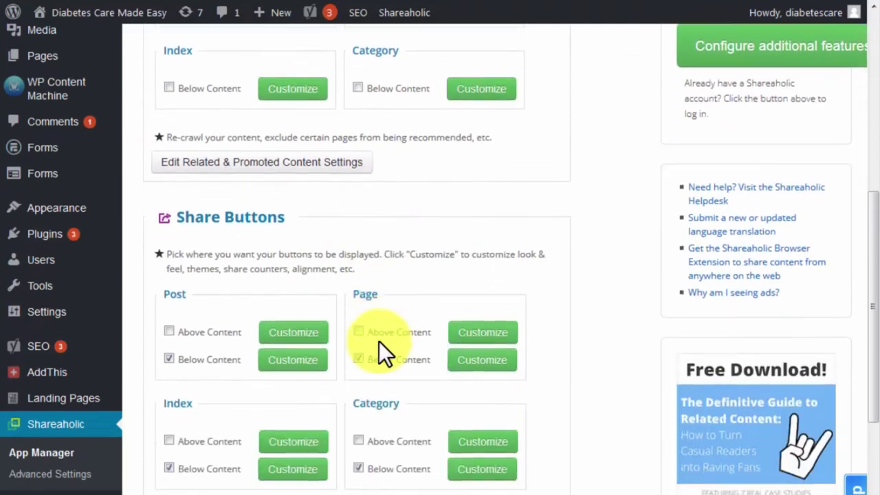
pyautogui.scroll(-3, 379, 341)
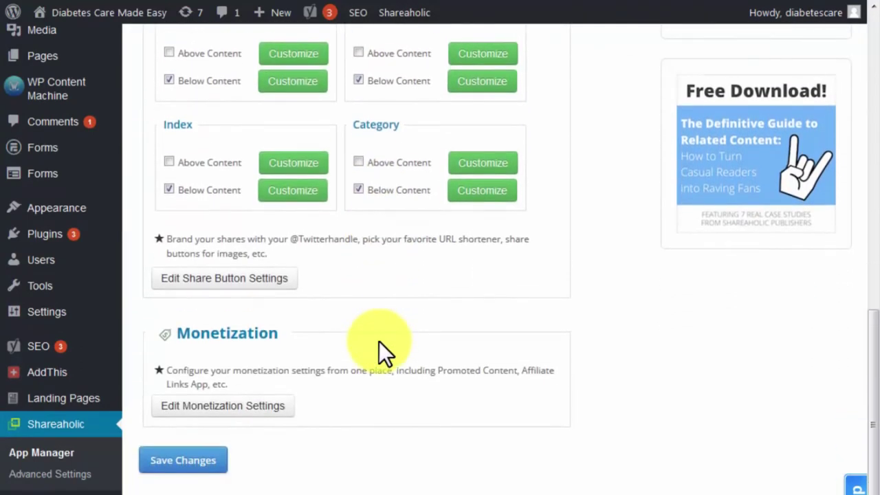
pyautogui.scroll(3, 379, 341)
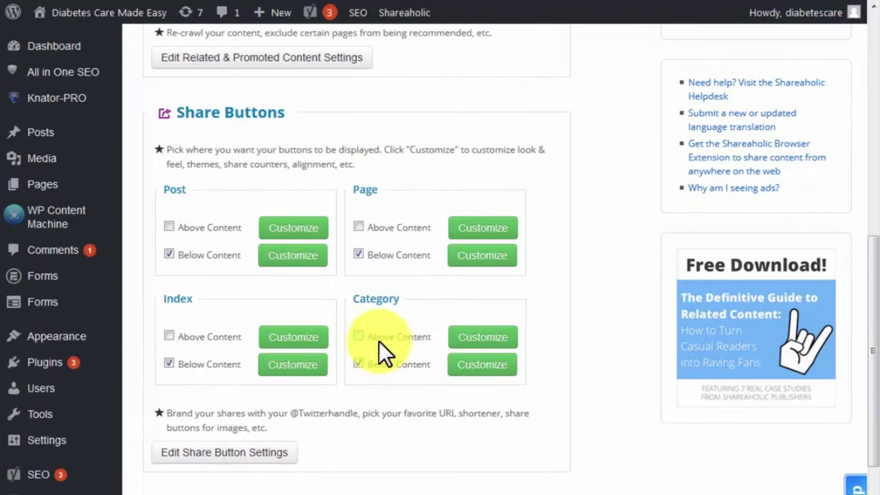
pyautogui.scroll(2, 379, 341)
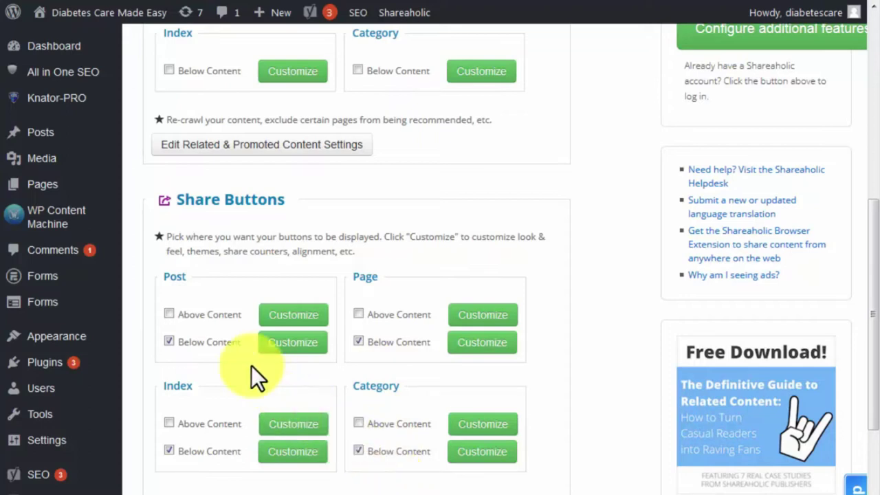
pyautogui.click(169, 315)
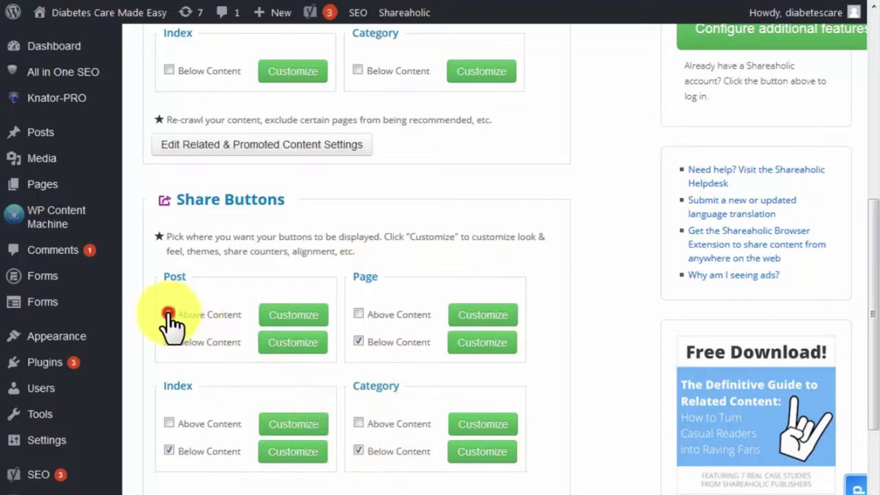
pyautogui.click(170, 451)
pyautogui.click(358, 451)
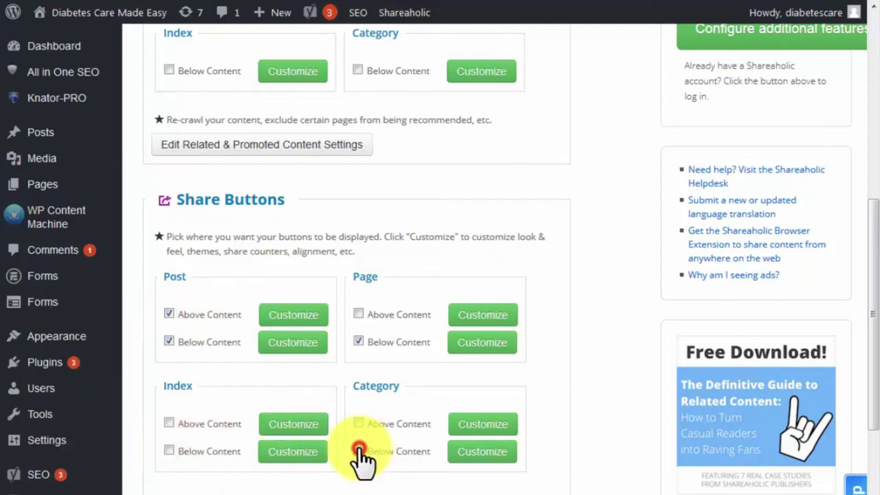
pyautogui.click(359, 342)
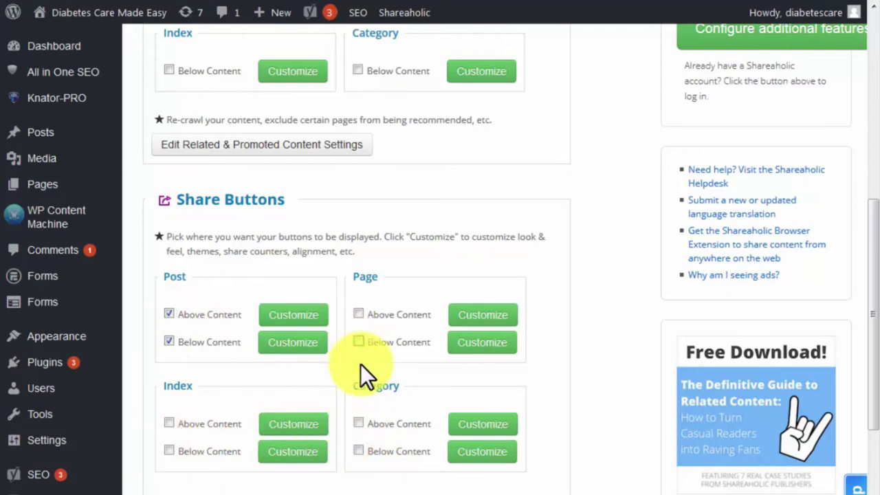
pyautogui.scroll(-5, 362, 365)
pyautogui.click(207, 377)
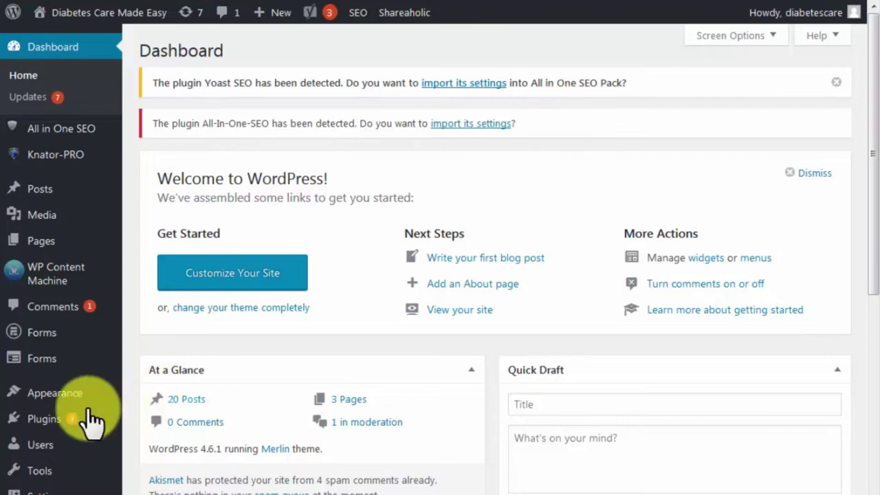
# Search the plugin directory for "facebook comments", then install and activate the Facebook Comments plugin by talspotim
pyautogui.moveTo(69, 418)
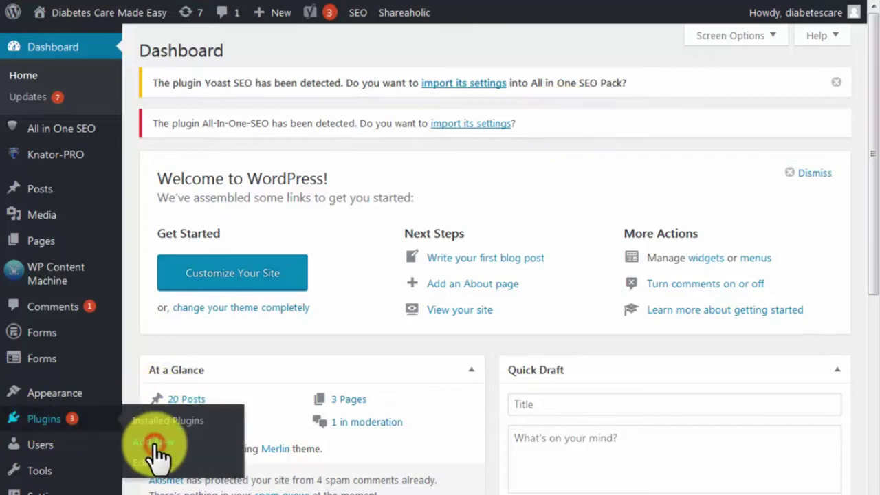
pyautogui.click(148, 442)
pyautogui.click(678, 179)
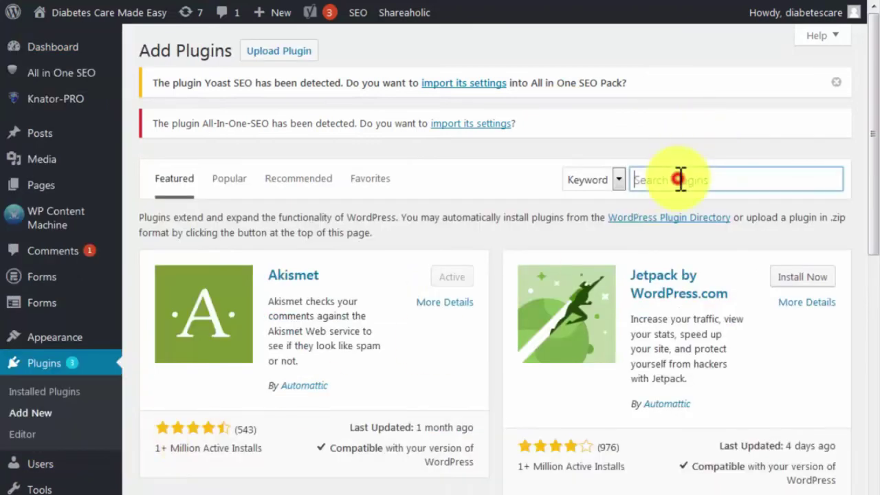
pyautogui.write('facebook comments')
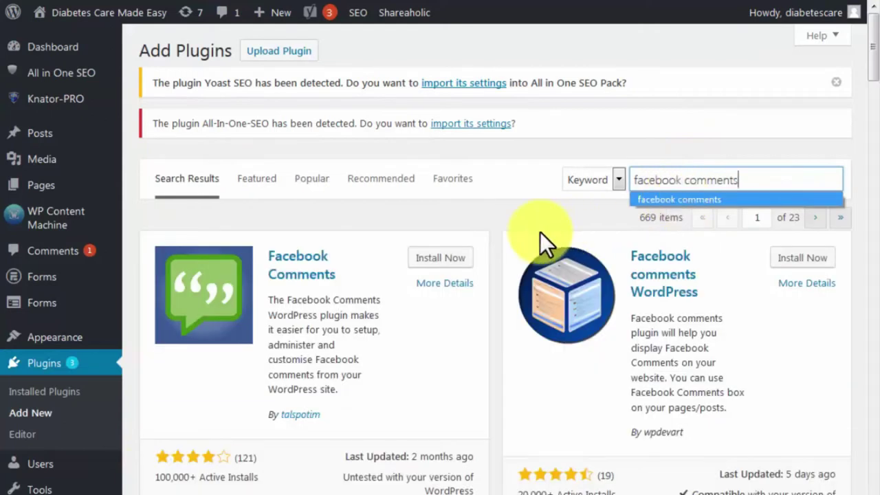
pyautogui.click(444, 262)
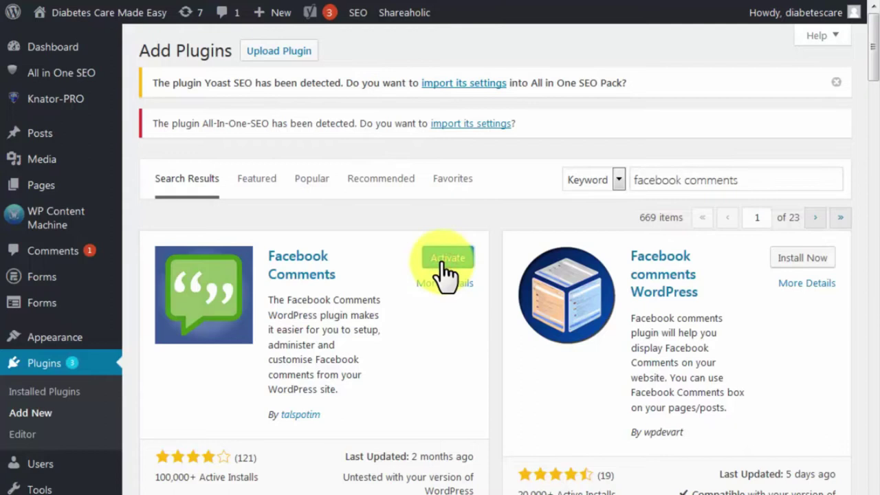
pyautogui.click(444, 261)
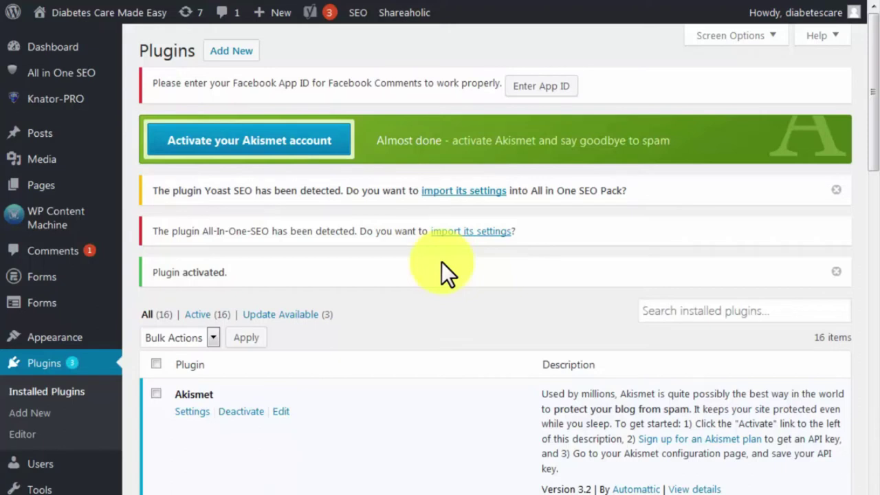
# Open the Facebook Comments Plugin's settings and review its App ID, moderation, main and display options
pyautogui.scroll(-5, 441, 261)
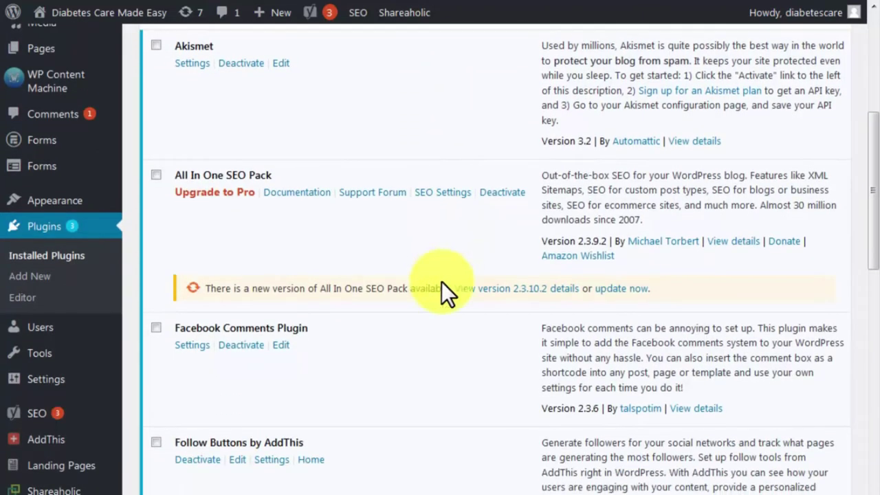
pyautogui.click(190, 346)
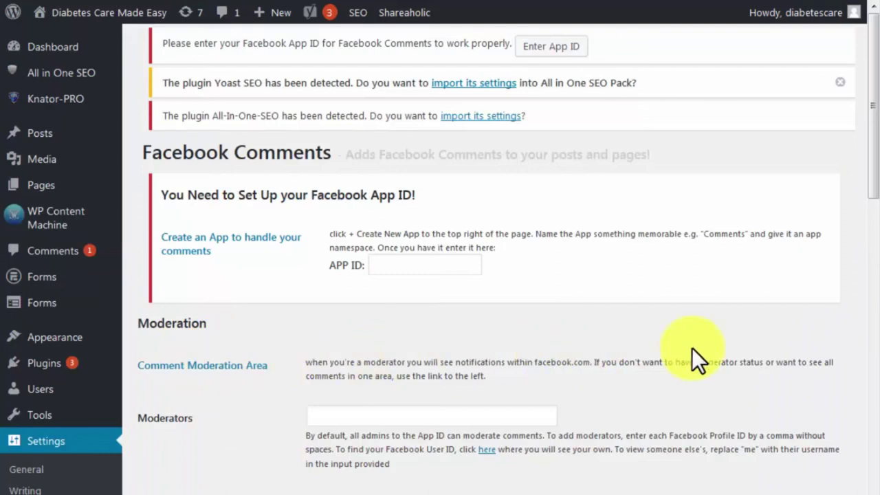
pyautogui.scroll(-2, 691, 348)
pyautogui.scroll(-5, 696, 357)
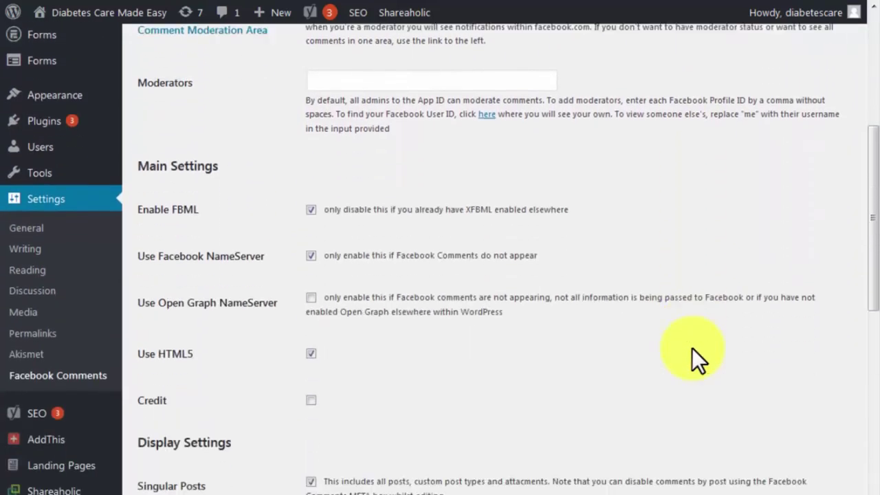
pyautogui.scroll(-5, 695, 358)
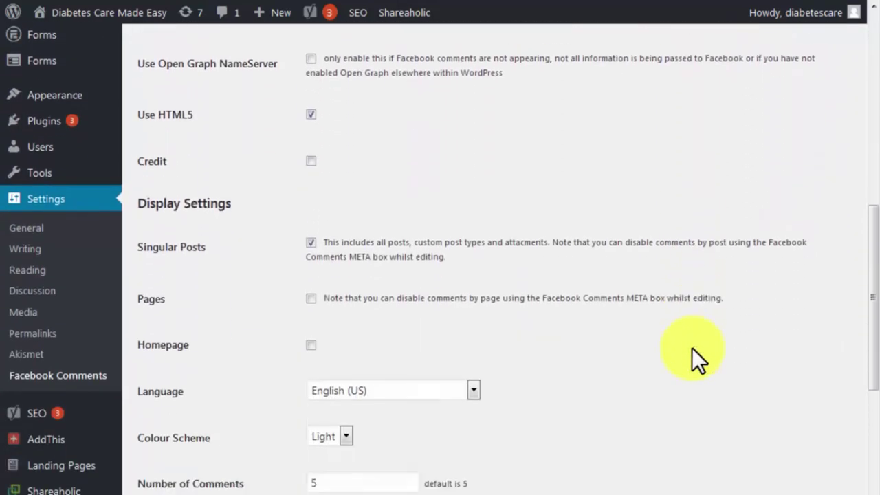
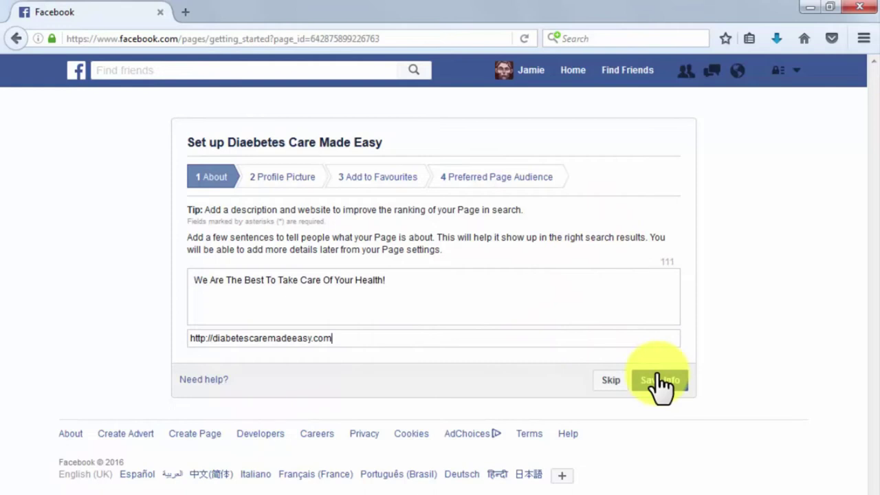
# In the Facebook Page setup, save the About info and upload the fruit-face image as the profile picture
pyautogui.click(657, 380)
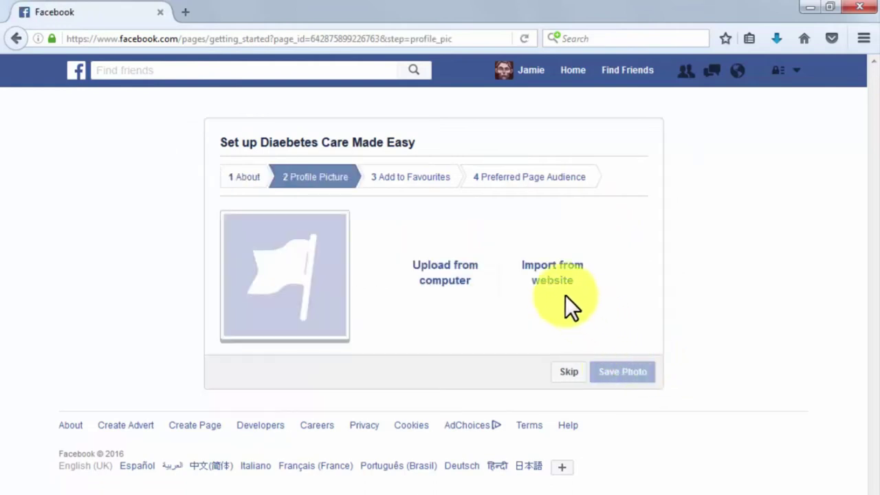
pyautogui.click(472, 282)
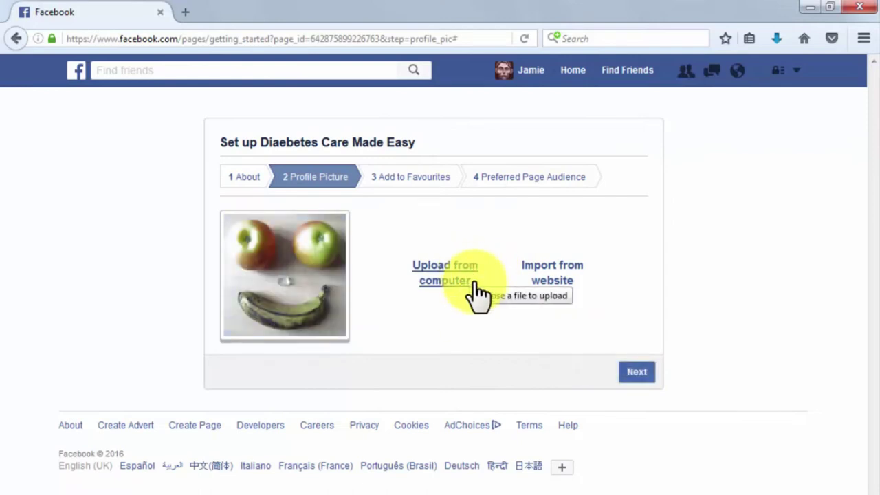
pyautogui.click(635, 375)
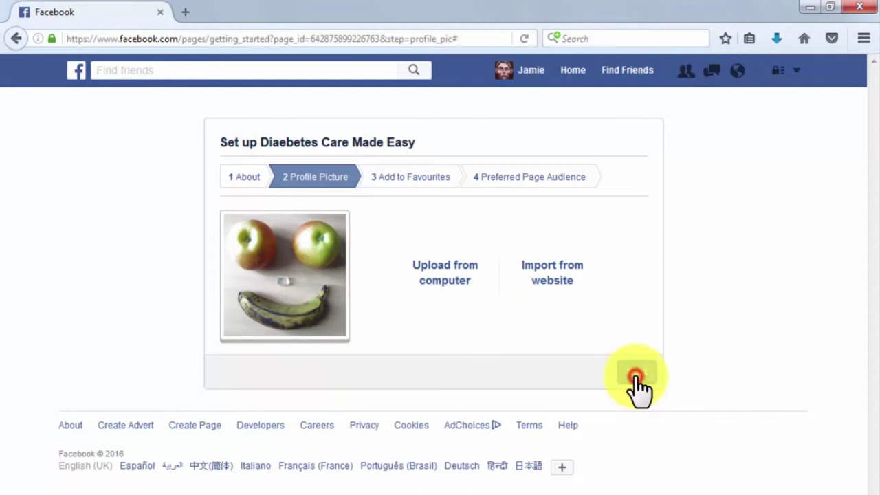
# Add the Page to favourites and skip the Preferred Page Audience settings to finish the setup
pyautogui.click(503, 320)
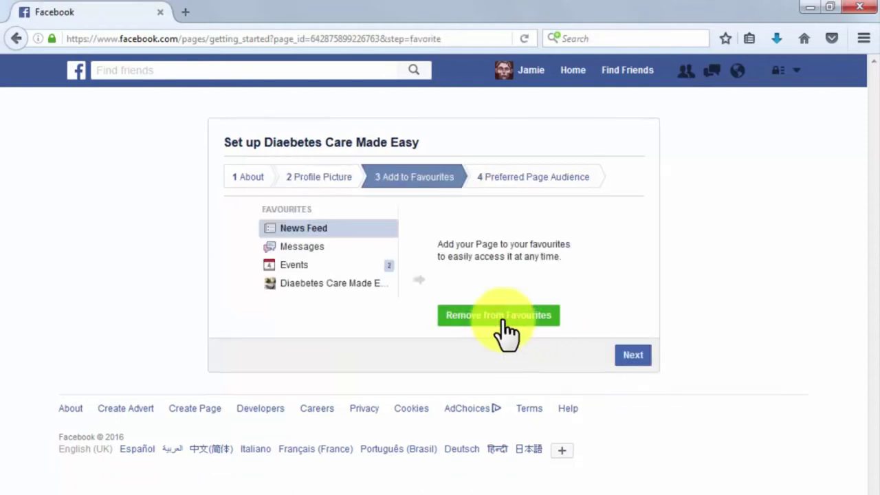
pyautogui.click(629, 355)
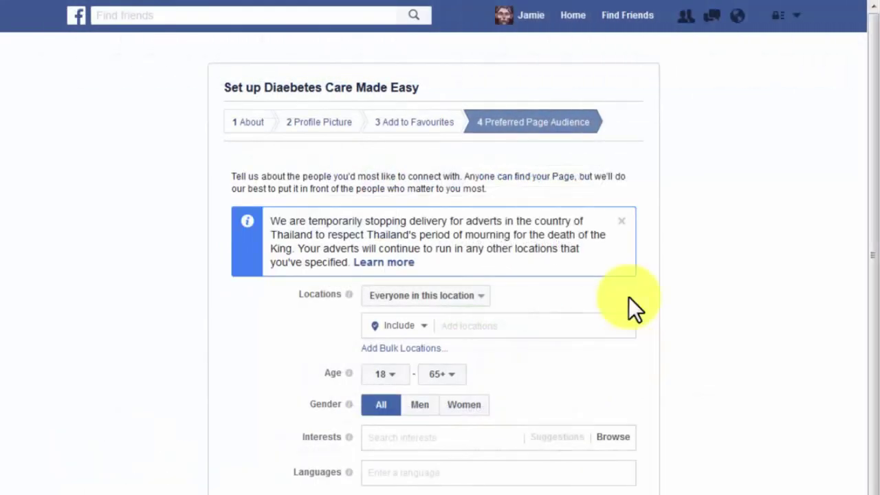
pyautogui.scroll(-2, 628, 296)
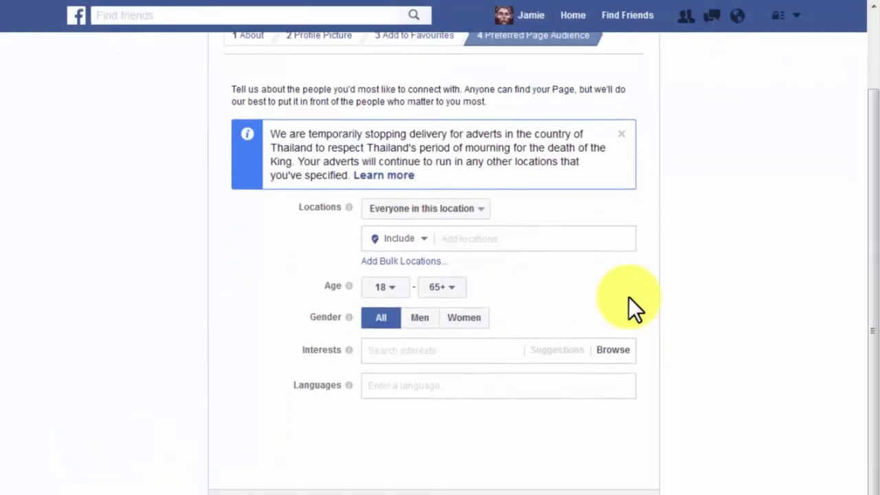
pyautogui.scroll(-1, 628, 296)
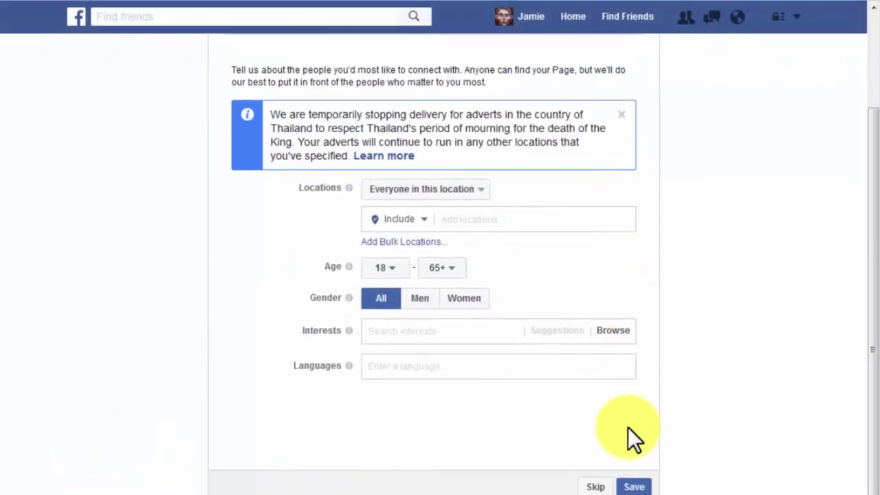
pyautogui.click(604, 488)
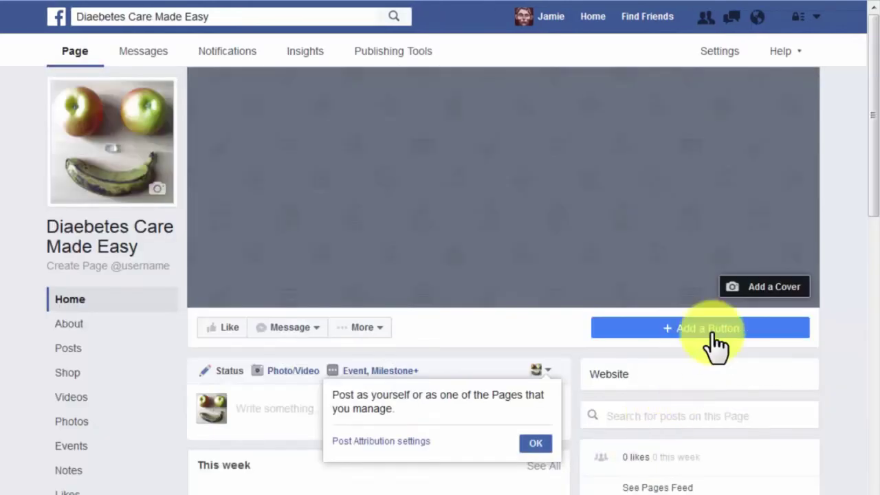
# Upload the junk food versus vegetables image as the Page's cover photo and save it
pyautogui.click(746, 296)
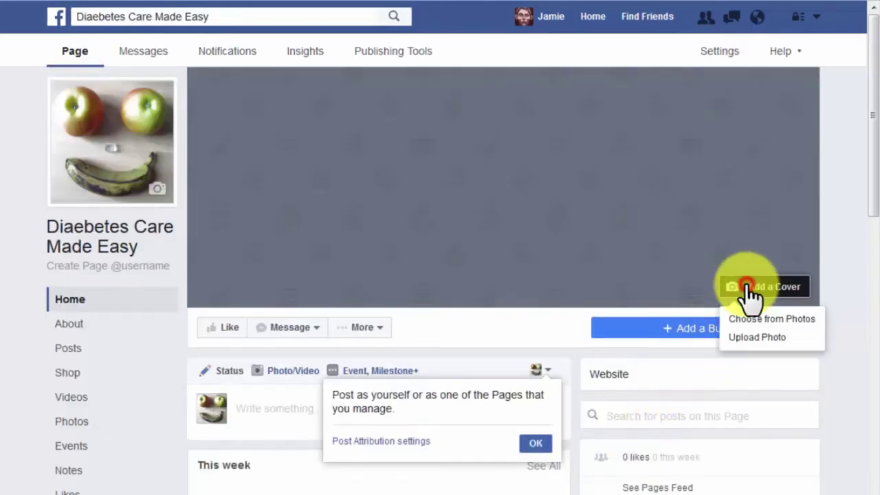
pyautogui.click(746, 338)
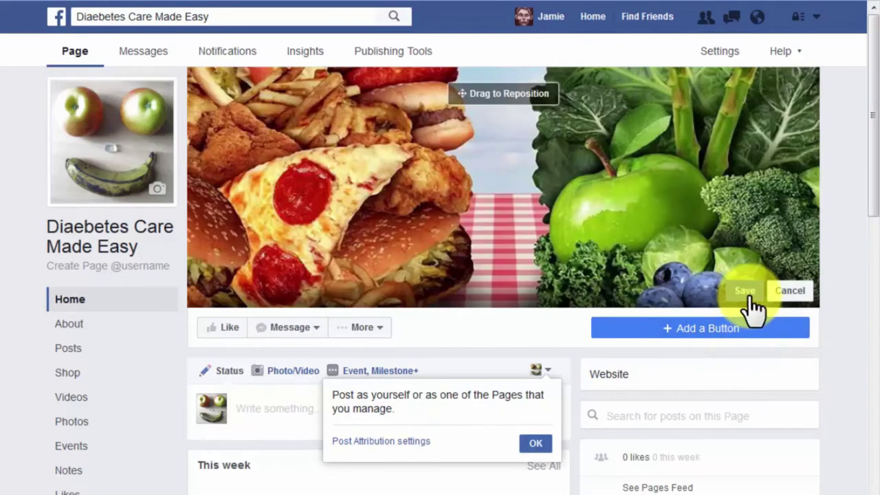
pyautogui.click(747, 295)
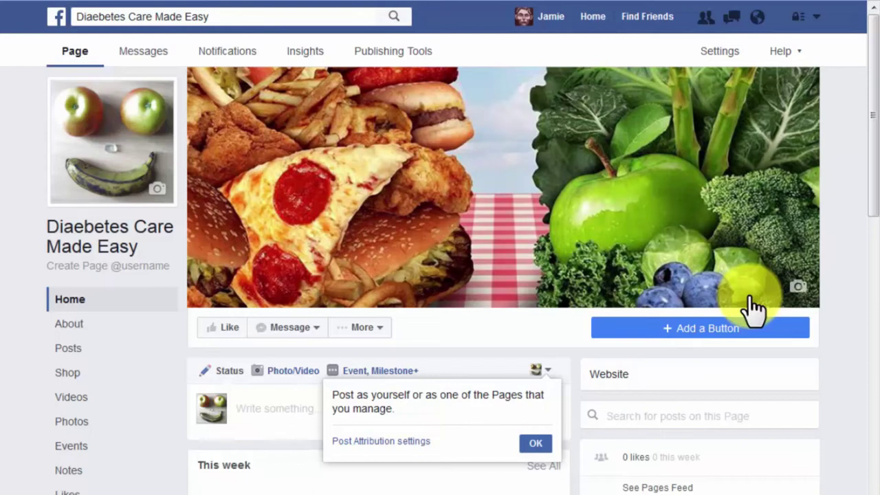
# Write the status "These are the principles that we adhere to. Do You Agree With Us? Read, share and take care of others!"
pyautogui.click(403, 408)
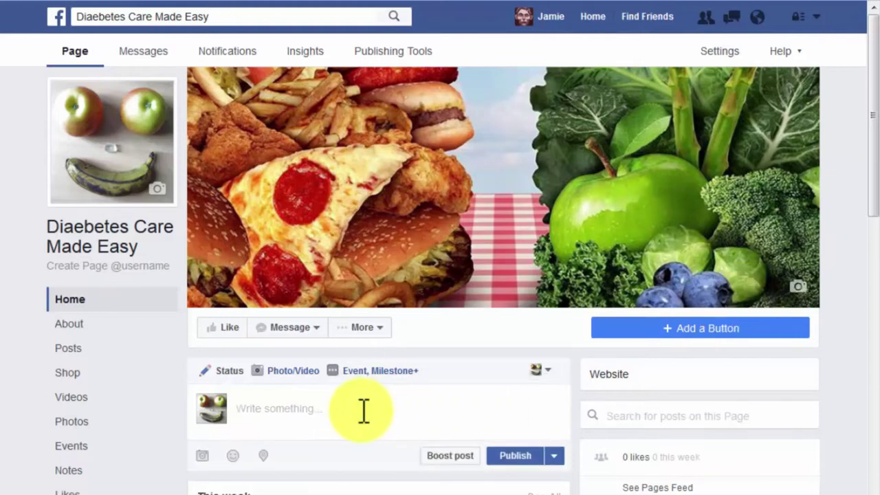
pyautogui.write('These are the principles that we adhere to.')
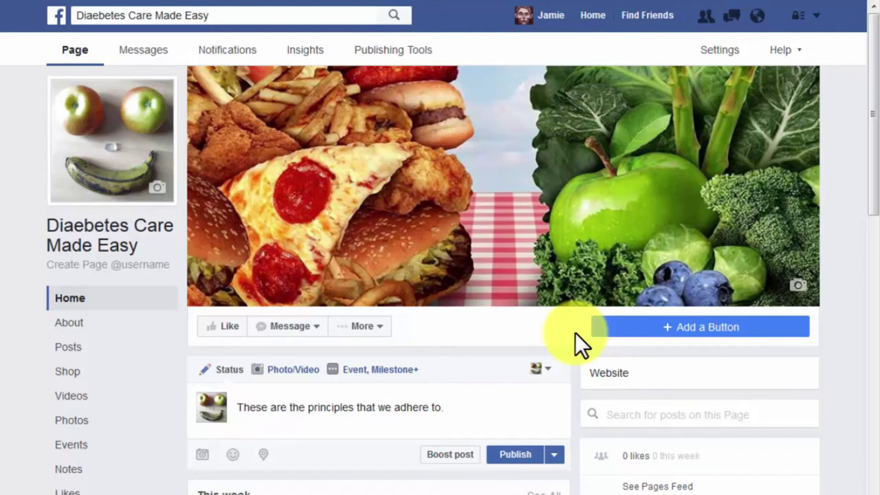
pyautogui.write('Do You Agree With Us?')
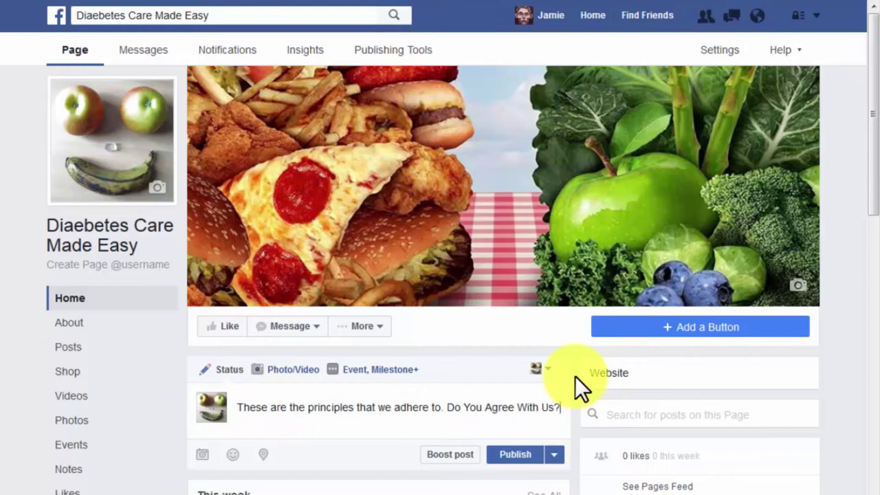
pyautogui.write('Read, share and take care of others!')
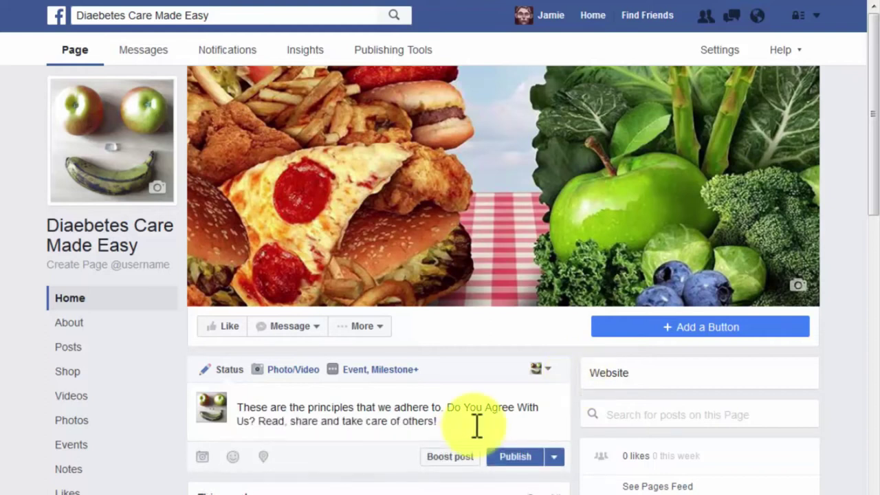
pyautogui.press('Return')
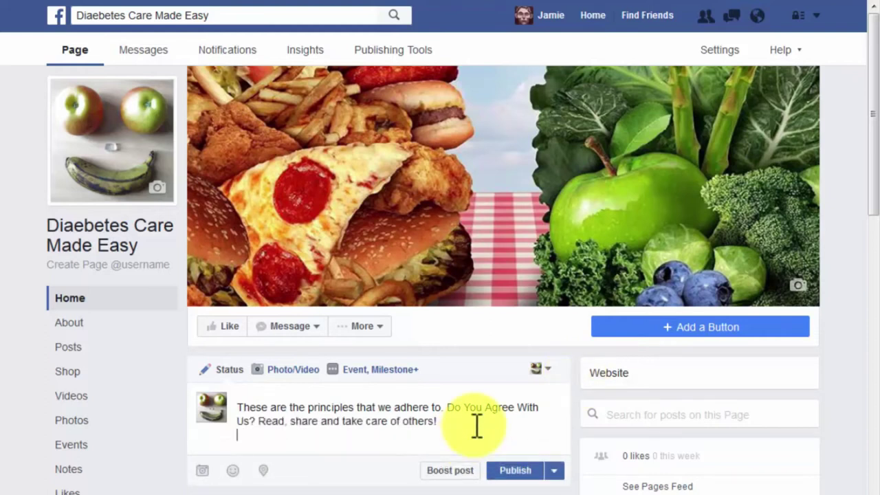
# Insert the site's type 2 diabetes treatment article link to generate a preview, then delete the URL text from the post
pyautogui.scroll(-1, 481, 343)
pyautogui.write('http://diabetescaremadeeasy.com/type-2-diabetes-treatment-for-type-2-diabetes-the-four-universally-acknowledged-factors/')
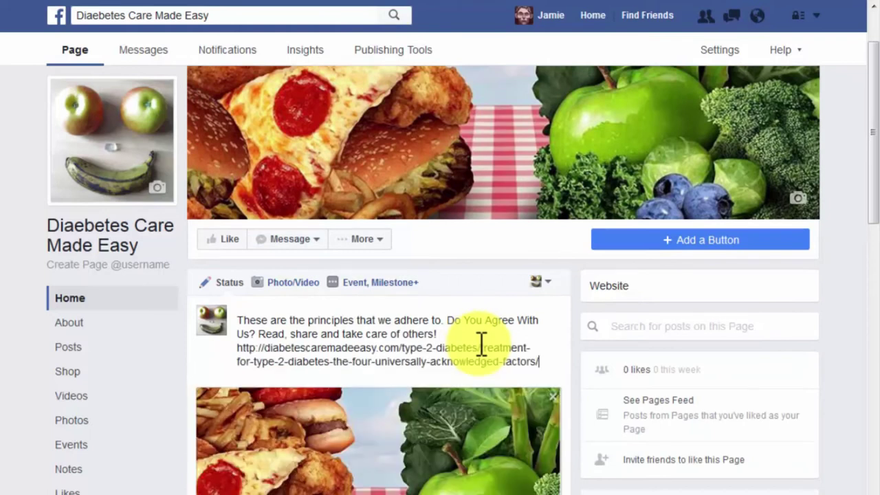
pyautogui.scroll(-1, 575, 332)
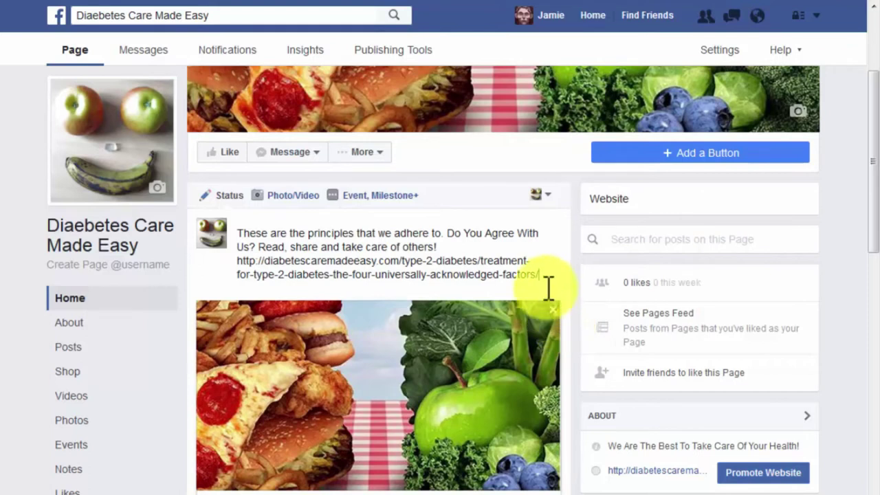
pyautogui.moveTo(542, 275); pyautogui.dragTo(240, 265)
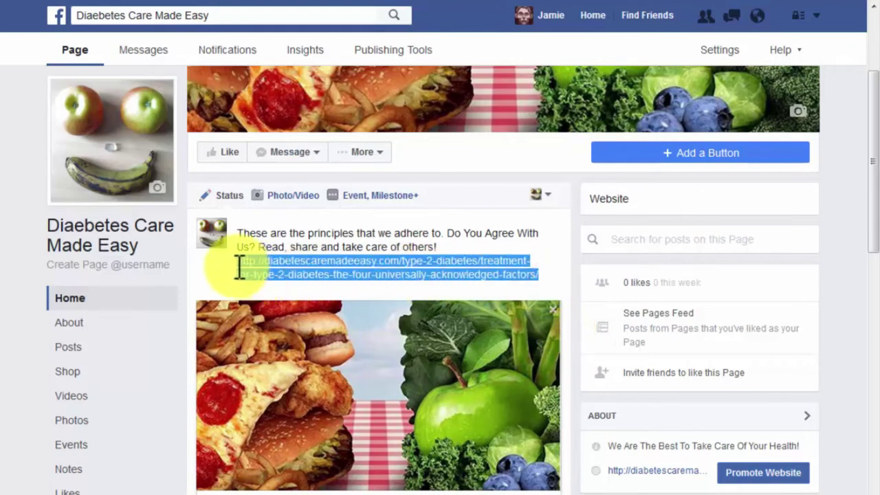
pyautogui.press('BackSpace')
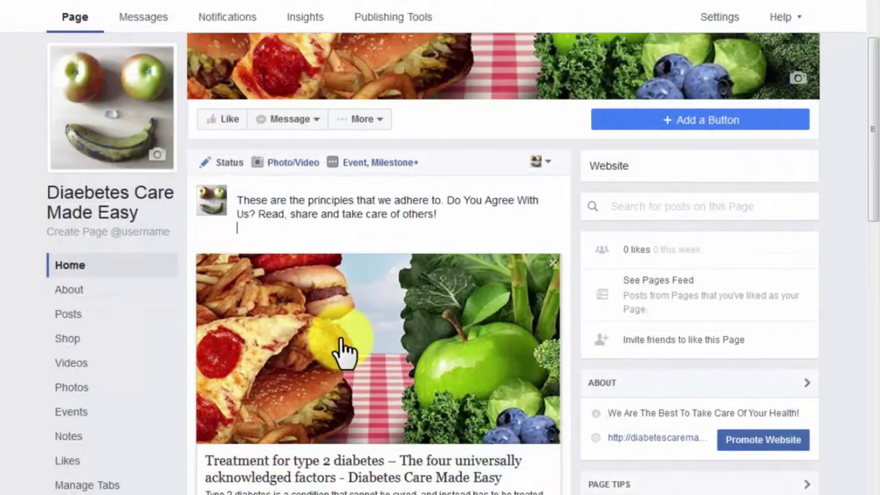
# Change the link preview's title to "IMPORTANT READ: The four universally acknowledged factors - Diabetes Care Made Easy" and open the post's publishing options
pyautogui.click(305, 472)
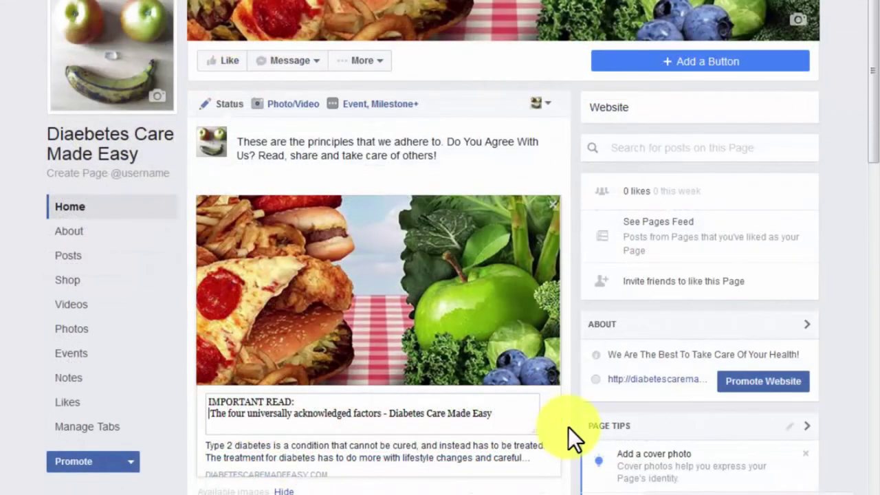
pyautogui.click(562, 426)
pyautogui.scroll(-3, 562, 427)
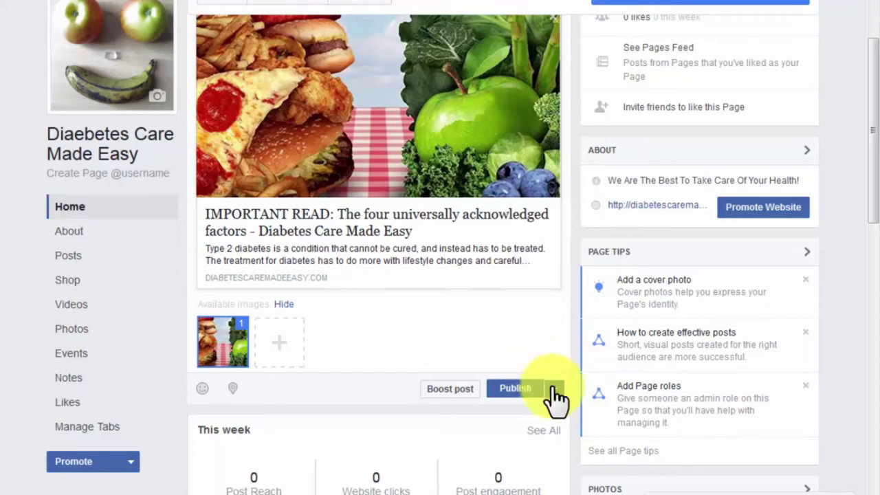
pyautogui.click(554, 389)
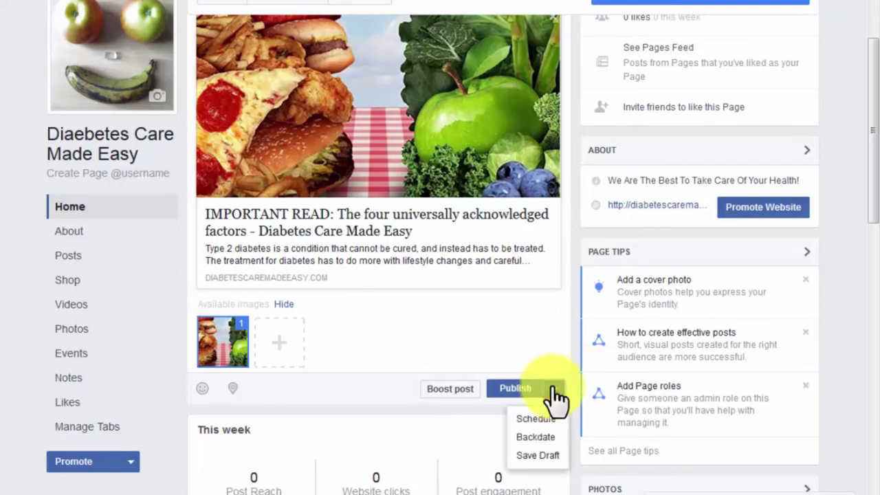
pyautogui.click(527, 432)
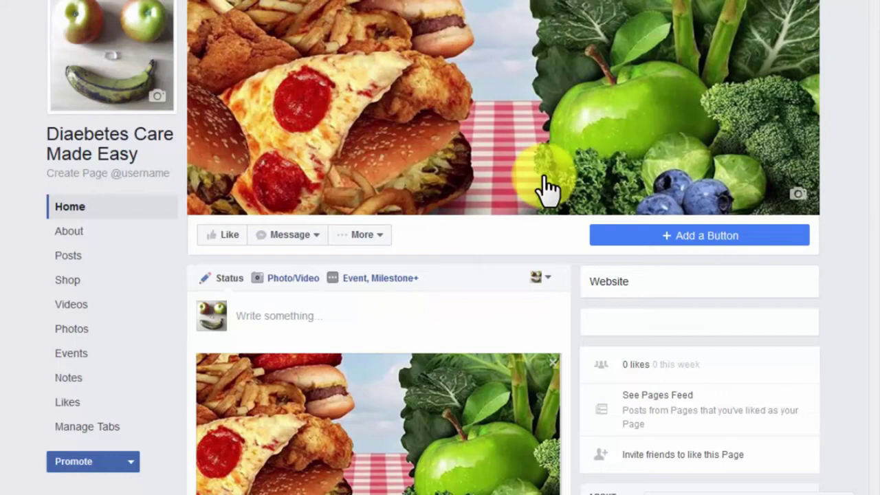
# Open the Page's About section to view its Page info
pyautogui.click(62, 231)
pyautogui.click(544, 176)
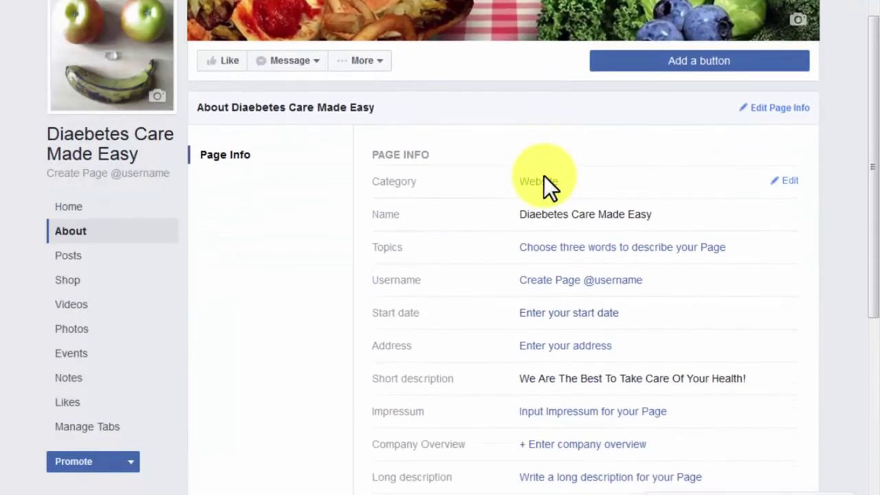
# Open the option to invite friends to like the Facebook Page from its home section
pyautogui.scroll(-3, 543, 185)
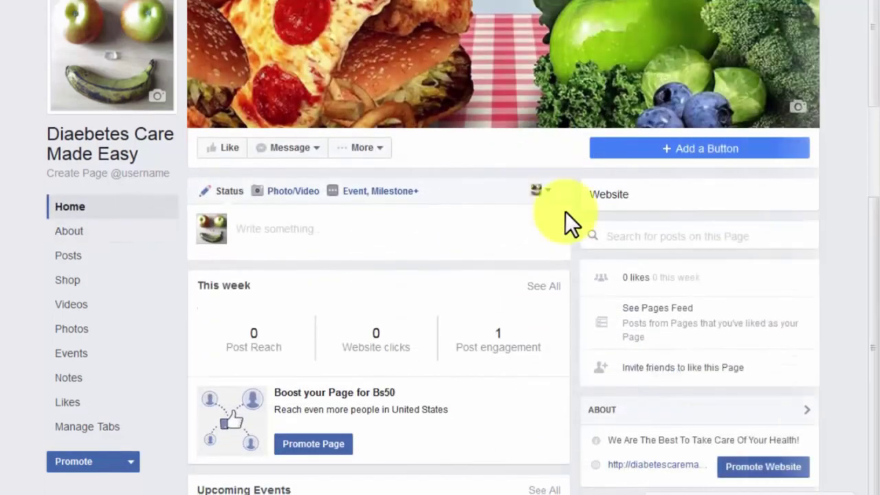
pyautogui.click(676, 369)
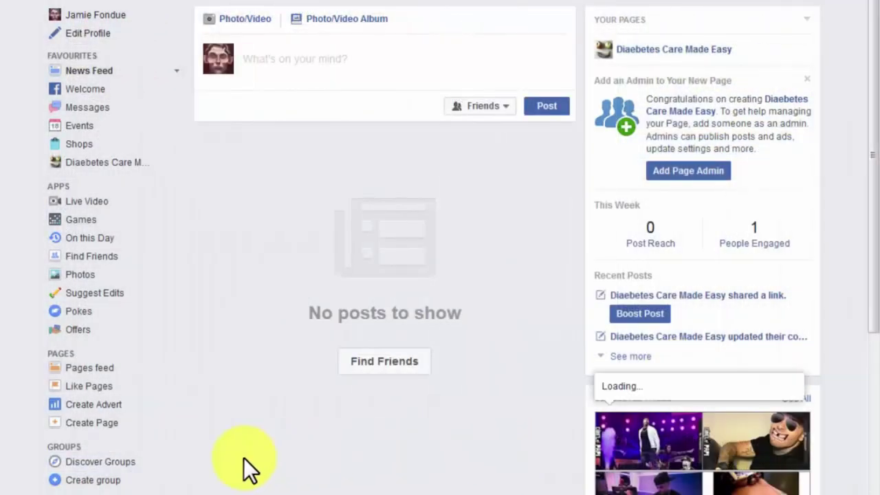
# Start creating a new Facebook group and name it "Diabetes Care Made Easy"
pyautogui.click(79, 480)
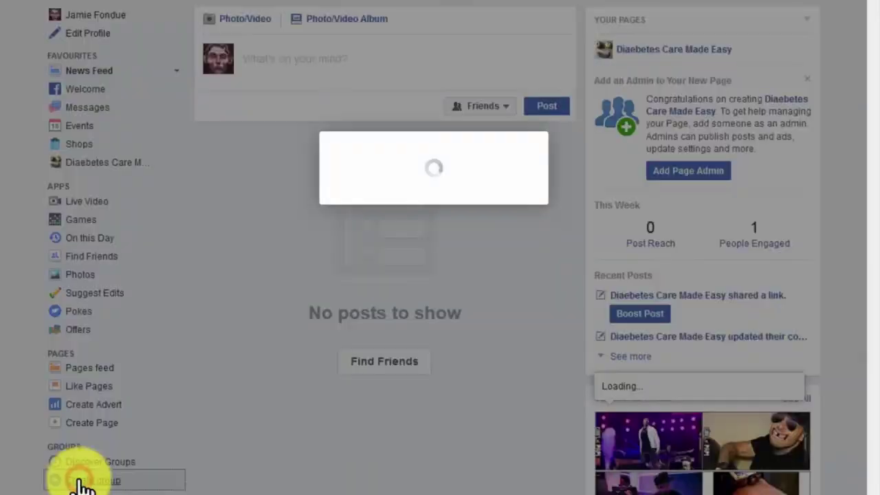
pyautogui.click(322, 253)
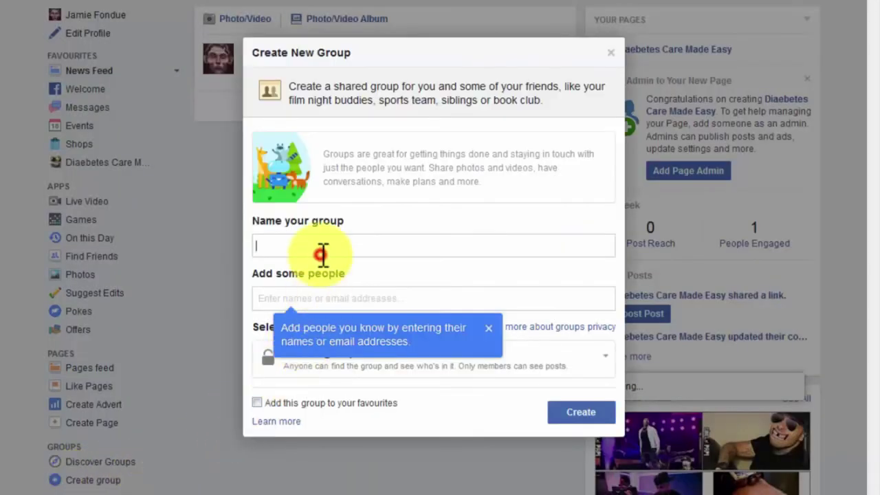
pyautogui.write('Diabetes Care Made Easy')
pyautogui.press('Tab')
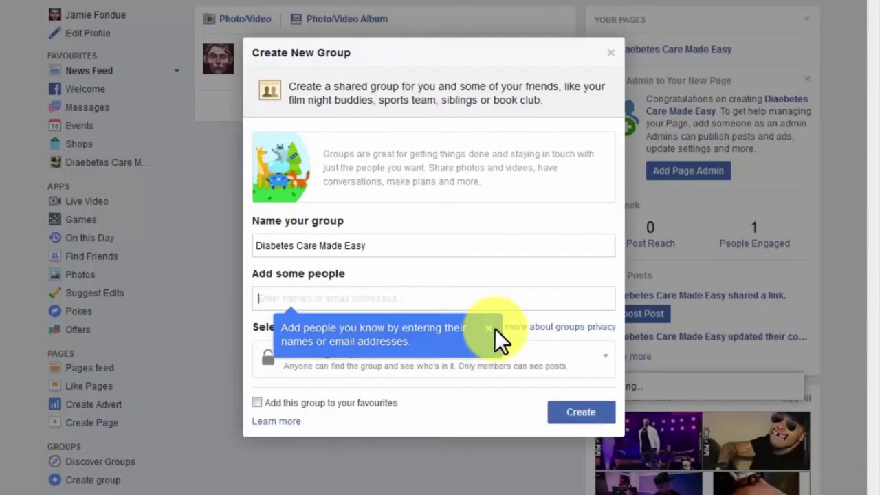
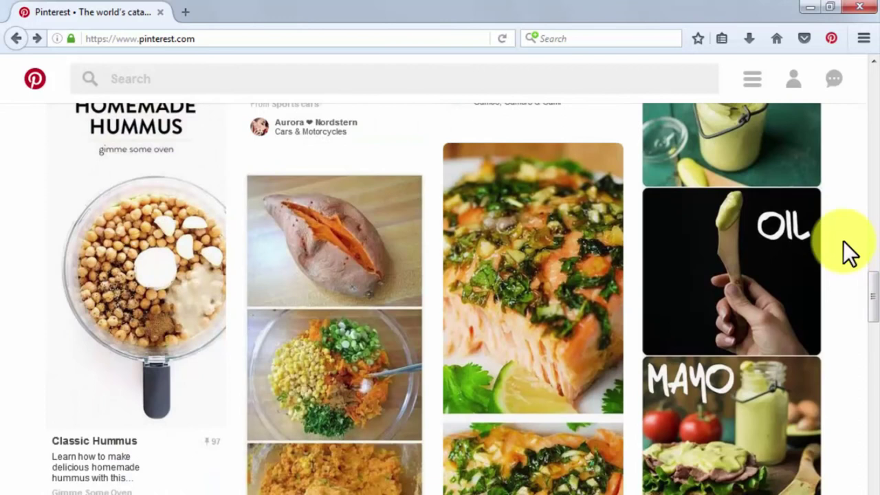
# Start a new board on the Pinterest profile named "Foods" with the description "A board dedicated to everything food, most of all healthy foods!"
pyautogui.click(800, 89)
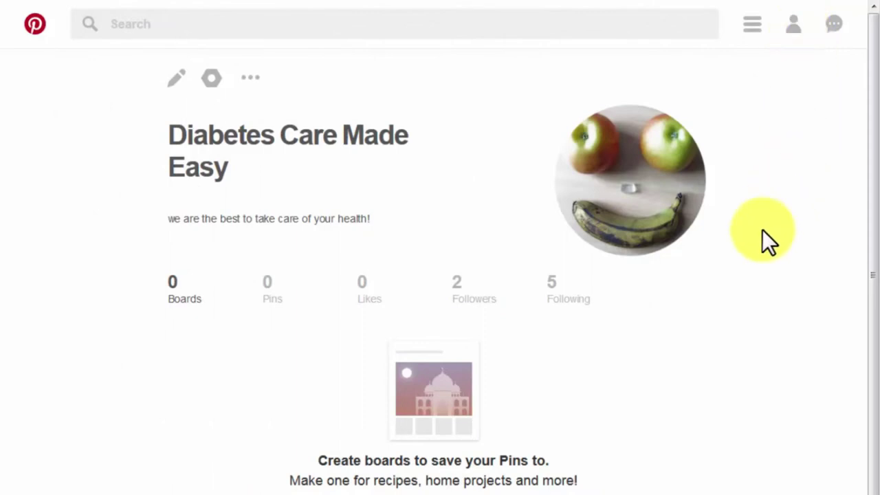
pyautogui.scroll(-1, 427, 485)
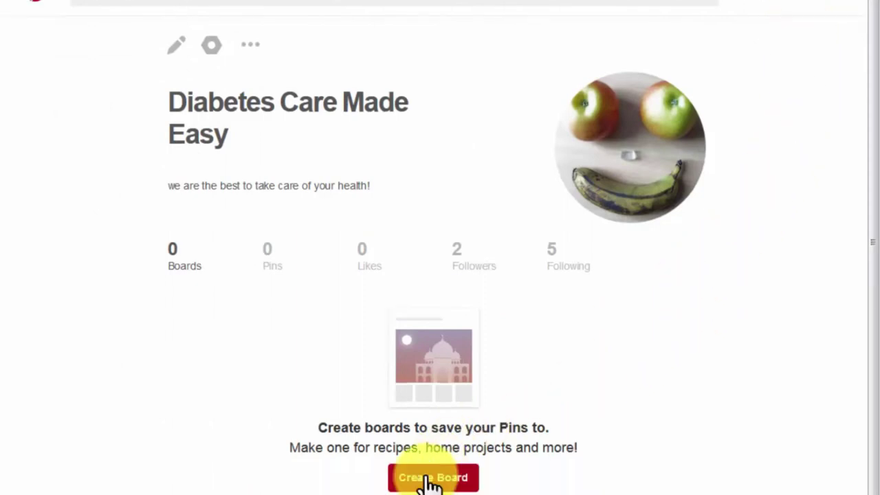
pyautogui.click(428, 481)
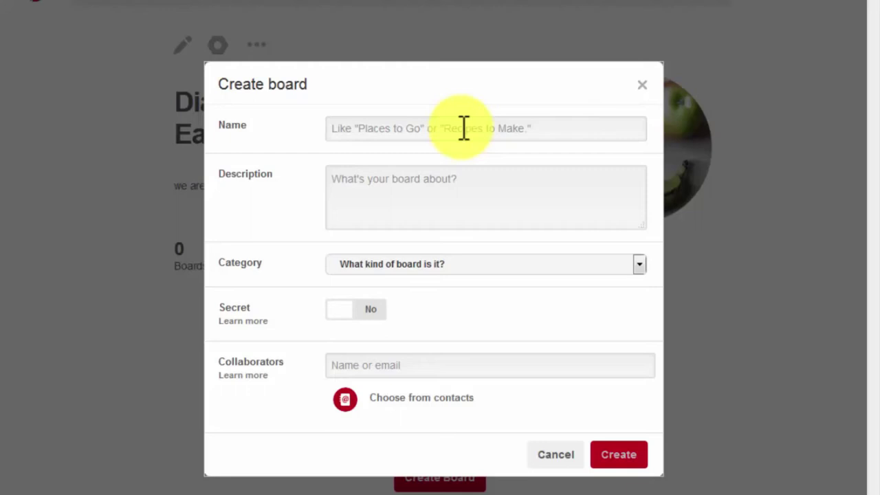
pyautogui.click(464, 128)
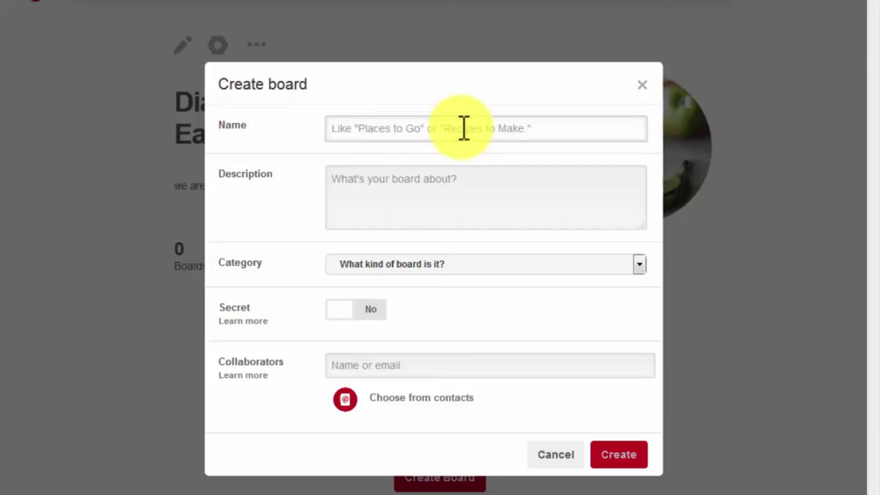
pyautogui.write('Foods')
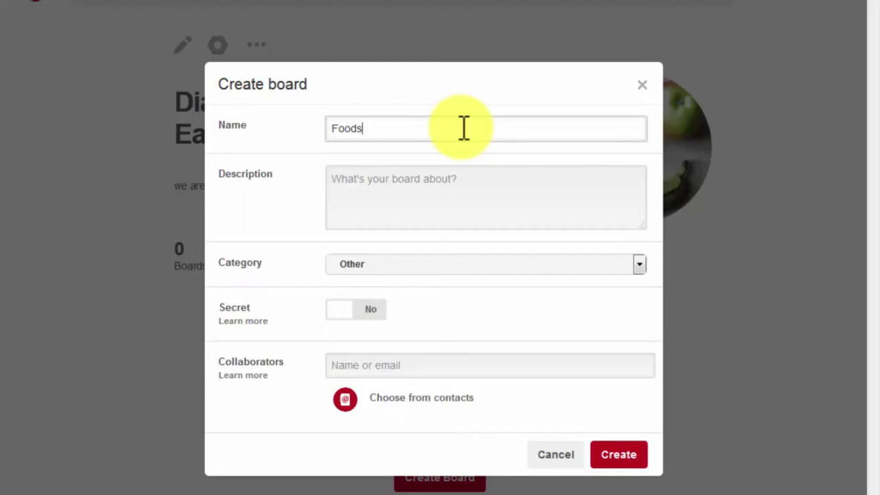
pyautogui.click(460, 181)
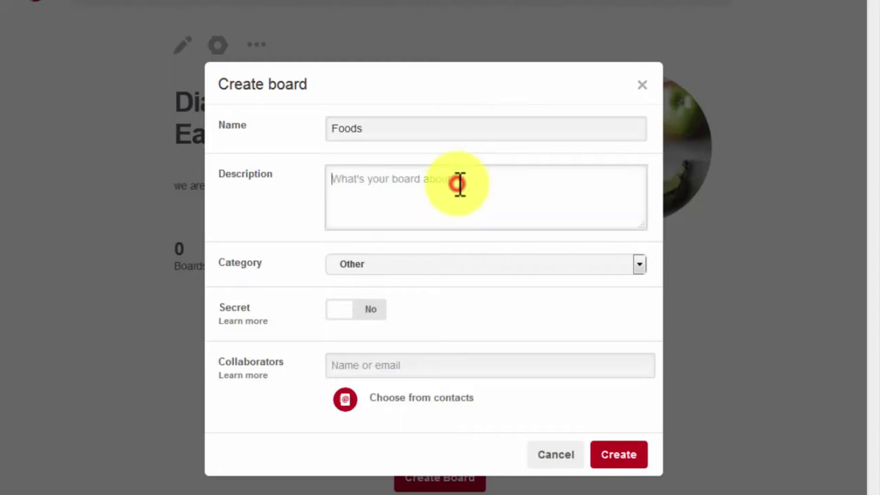
pyautogui.write('A board dedicated to everything food, most of all healthy foods!')
# Set the Foods board's category to Health and fitness, leave Secret at No with no collaborators, and create the board
pyautogui.click(460, 265)
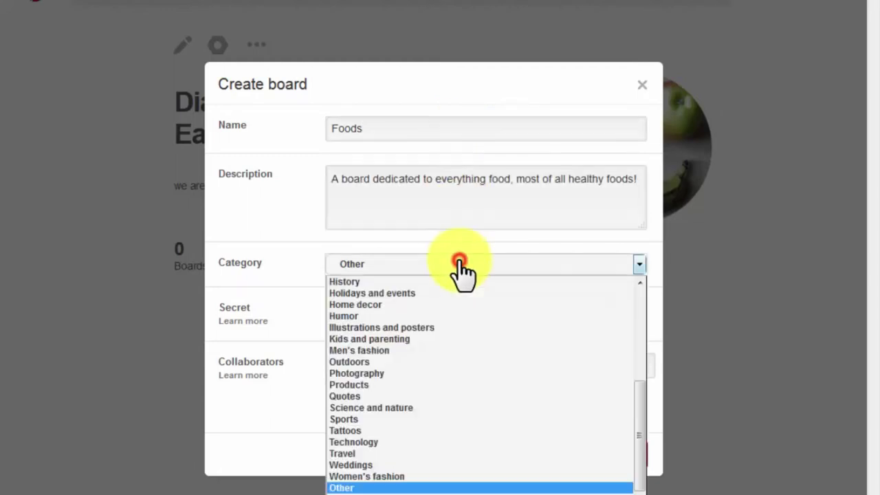
pyautogui.scroll(1, 468, 375)
pyautogui.scroll(1, 468, 371)
pyautogui.click(465, 335)
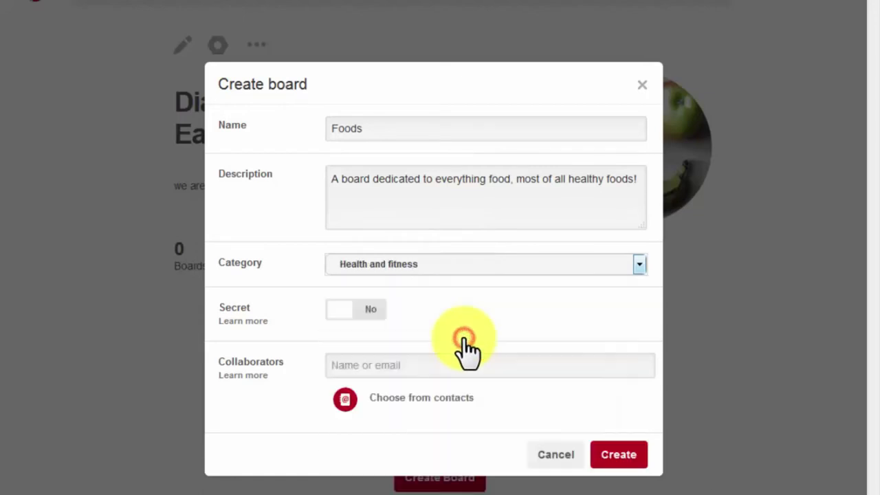
pyautogui.click(373, 313)
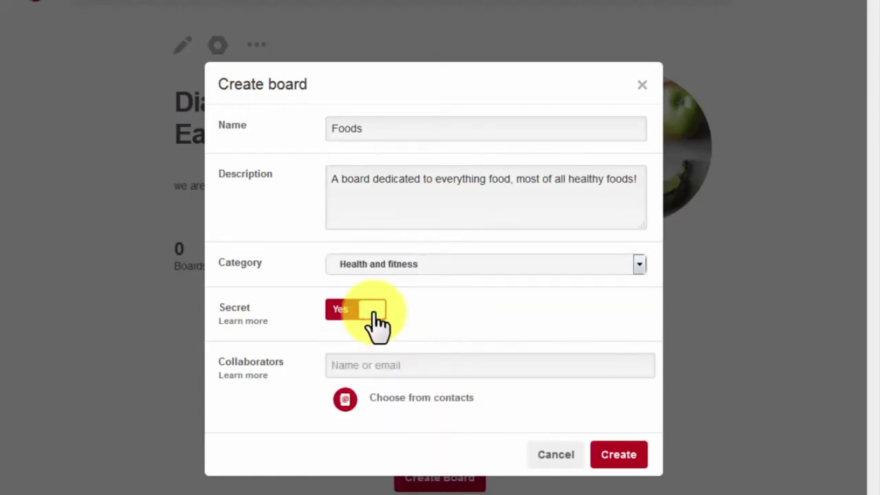
pyautogui.click(340, 312)
pyautogui.click(365, 363)
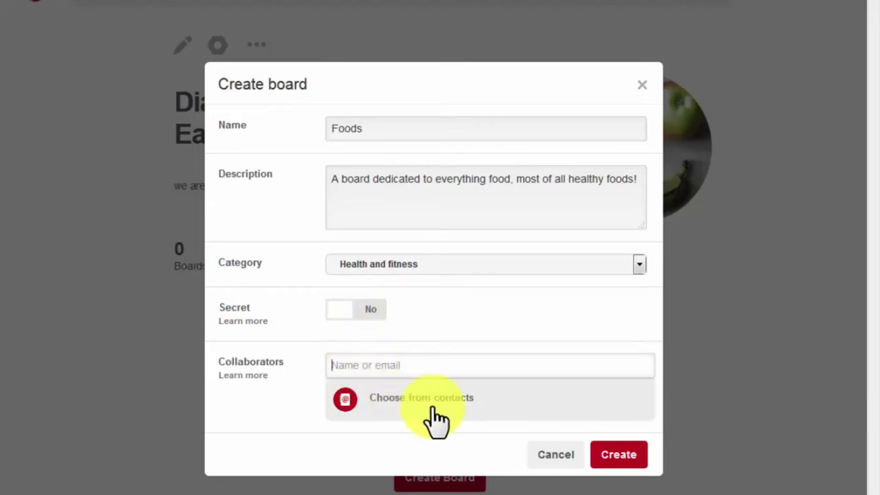
pyautogui.click(609, 462)
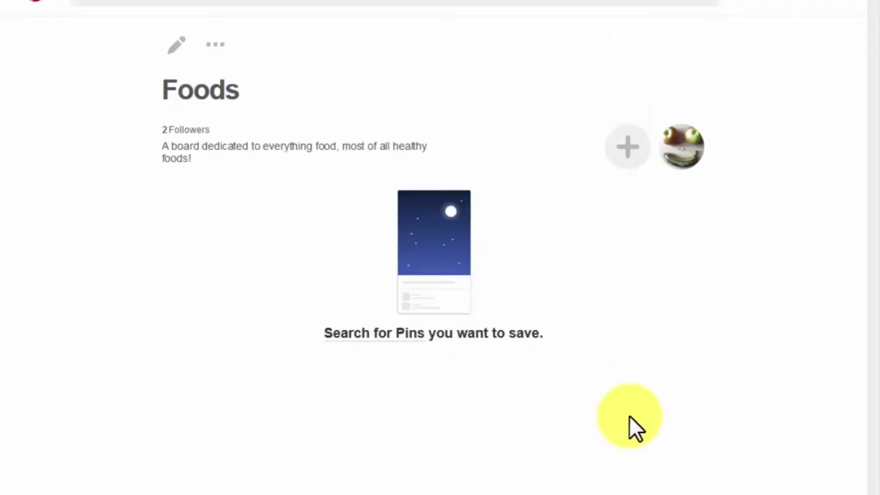
# Return to the profile and create a second, non-secret board named "Health"
pyautogui.click(683, 159)
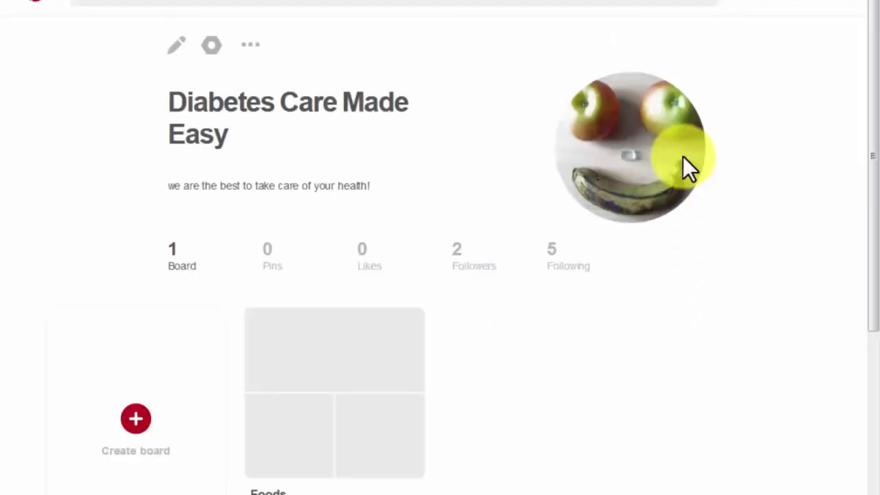
pyautogui.click(136, 420)
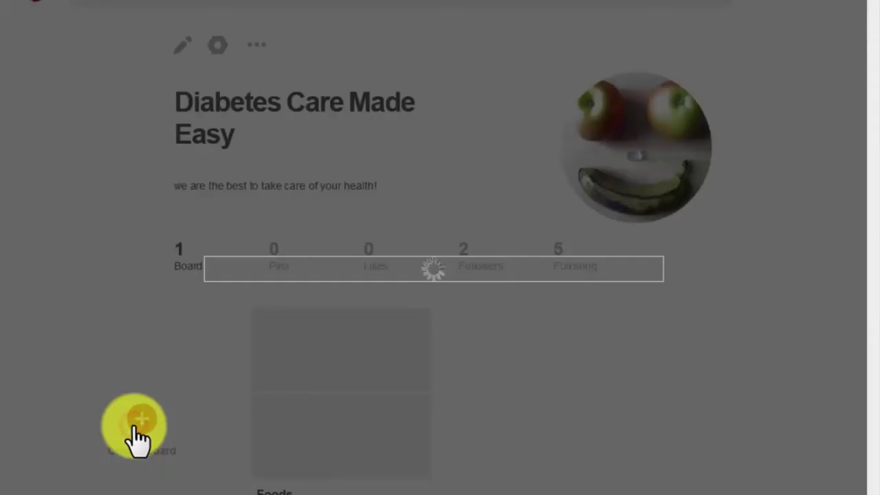
pyautogui.click(377, 238)
pyautogui.write('Health')
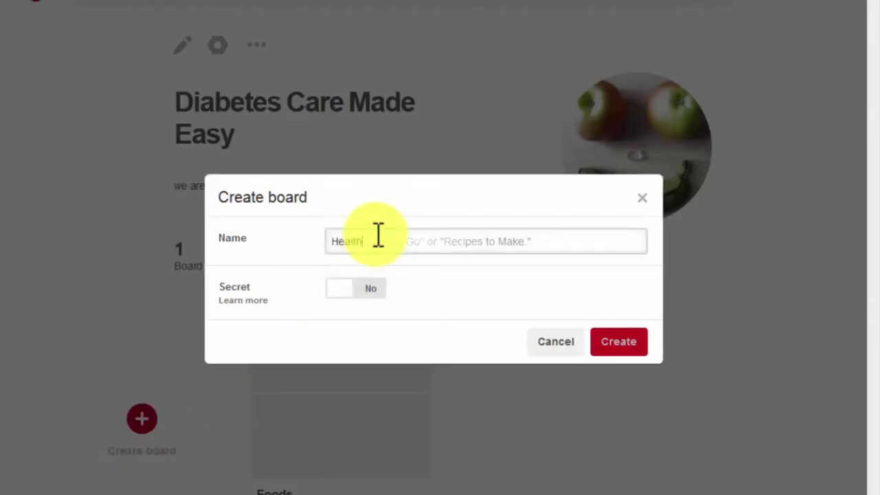
pyautogui.click(620, 344)
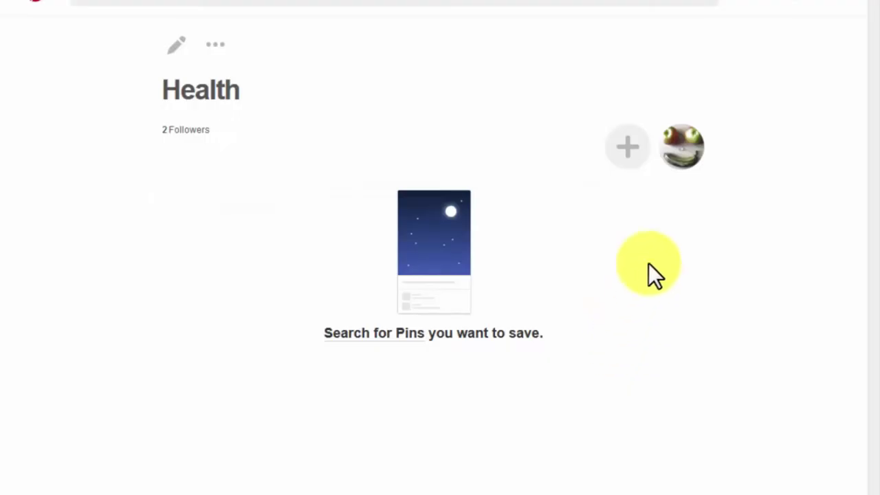
pyautogui.click(665, 155)
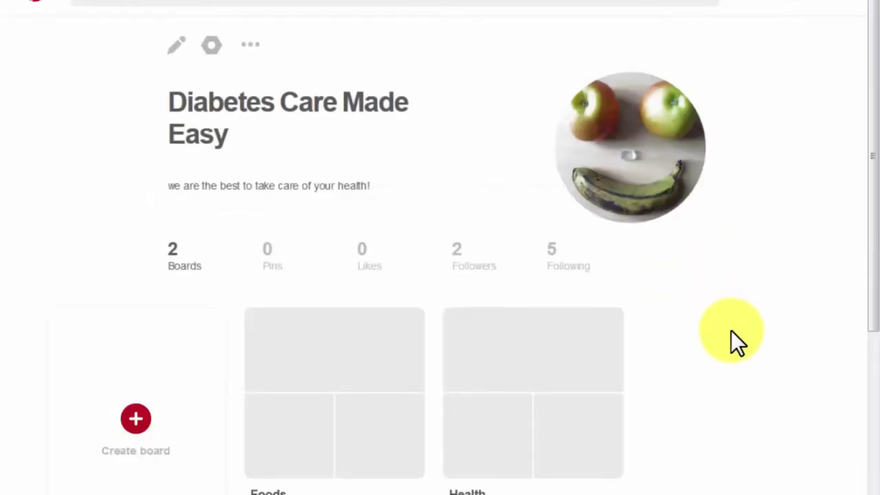
pyautogui.scroll(-2, 730, 330)
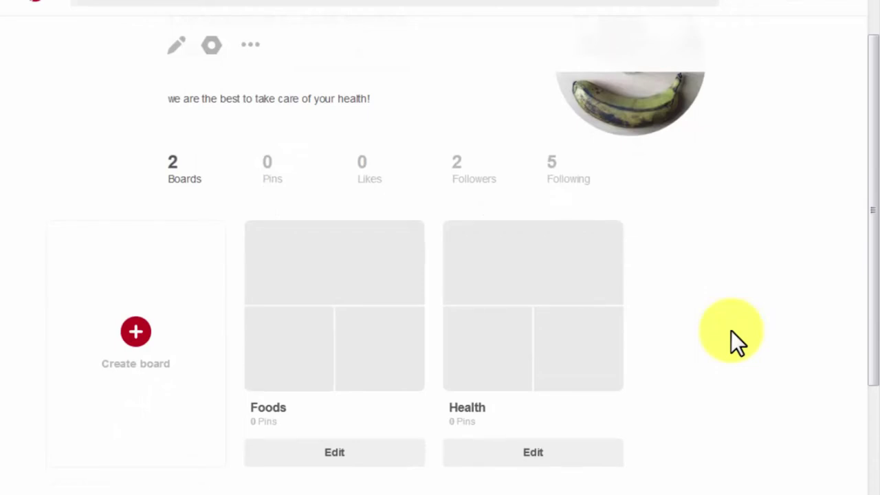
pyautogui.scroll(-1, 730, 330)
pyautogui.click(839, 481)
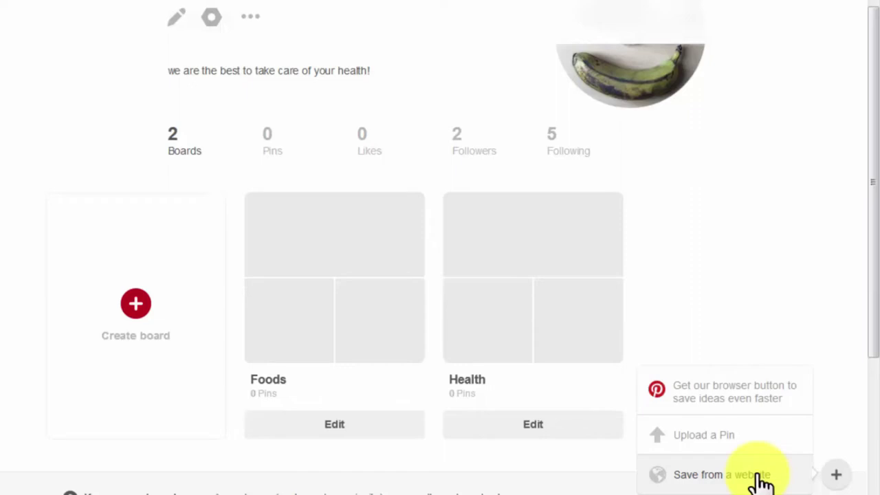
pyautogui.click(762, 480)
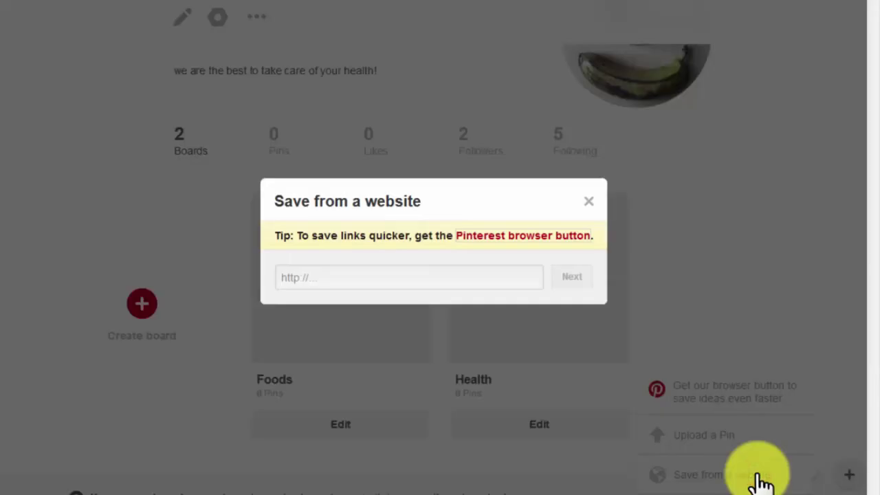
pyautogui.click(477, 278)
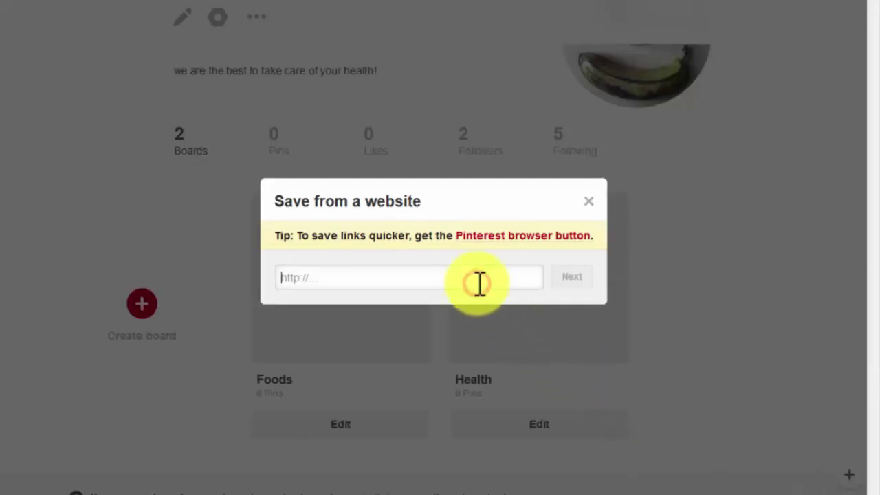
pyautogui.write('http://diabetescaremadeeasy.com/type-2-diabetes/10-foods-diabetics-should-avoid/')
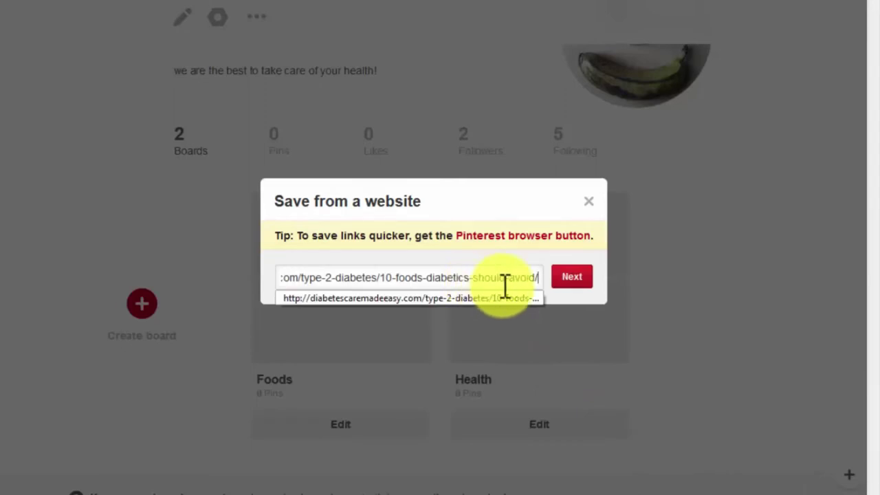
pyautogui.click(573, 282)
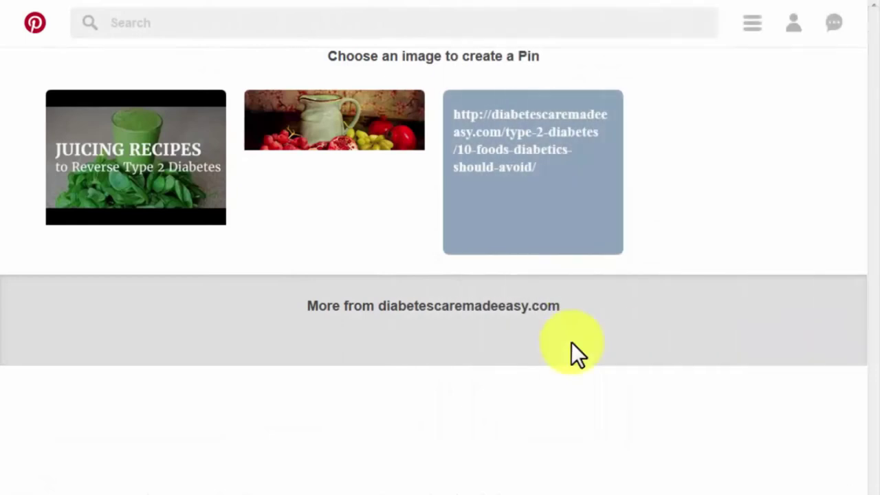
# Save the article's image of the jug and fruit as a Pin on the Foods board
pyautogui.moveTo(354, 130)
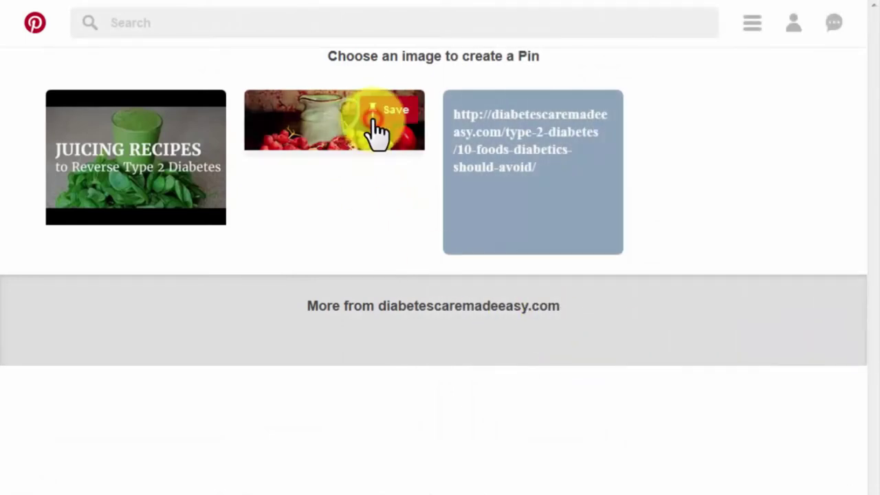
pyautogui.click(375, 117)
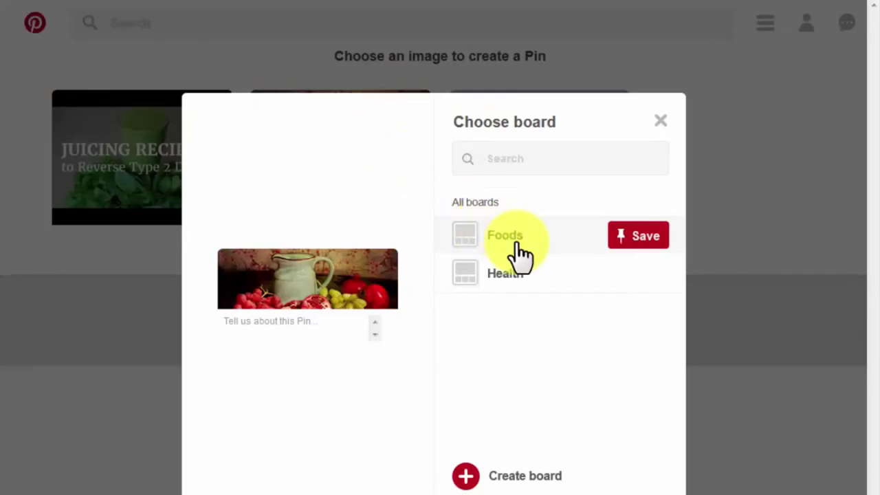
pyautogui.click(621, 240)
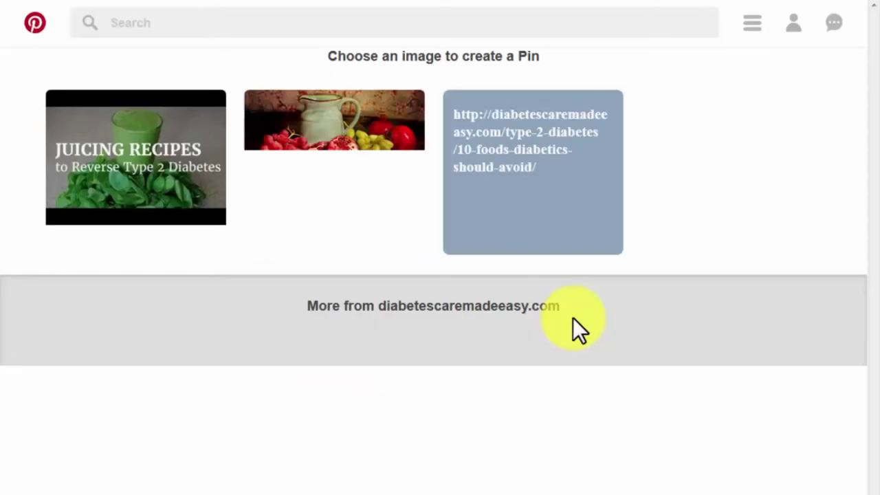
# Open the Foods board from the profile and save the description "Did you know these foods? Read on!" on its Pin
pyautogui.click(793, 23)
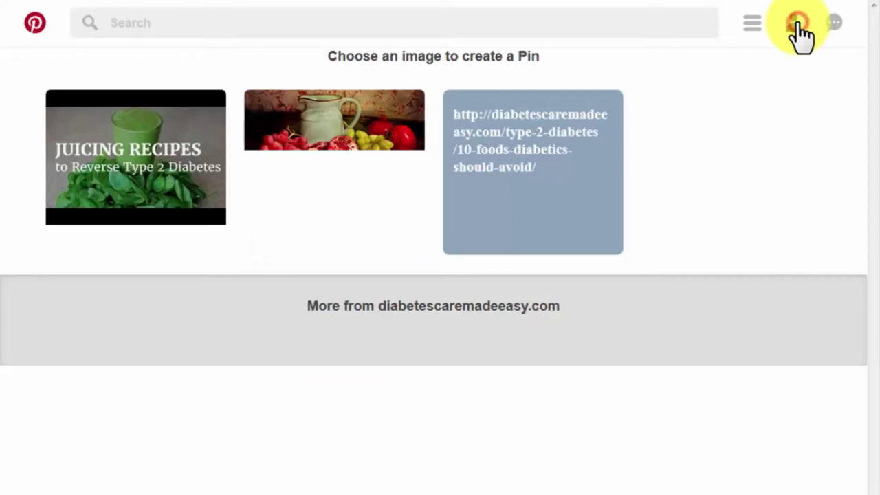
pyautogui.click(365, 366)
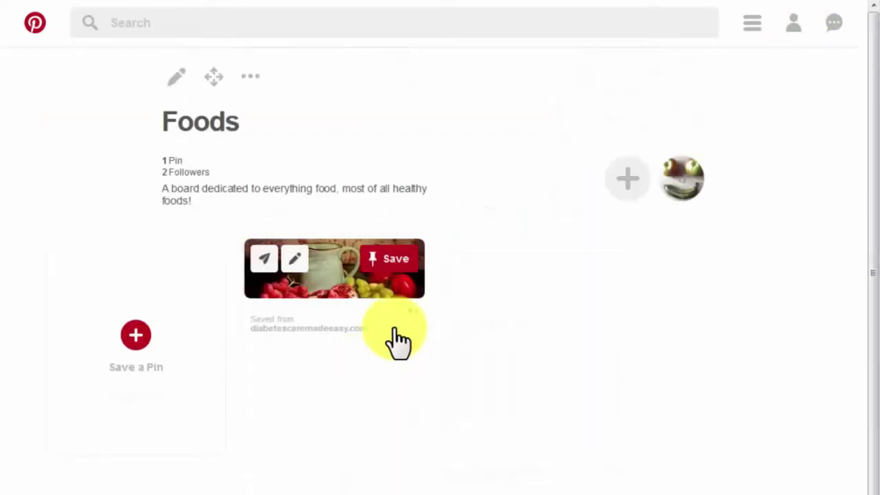
pyautogui.click(298, 258)
pyautogui.click(329, 256)
pyautogui.write('Did you know these foods? Read on!')
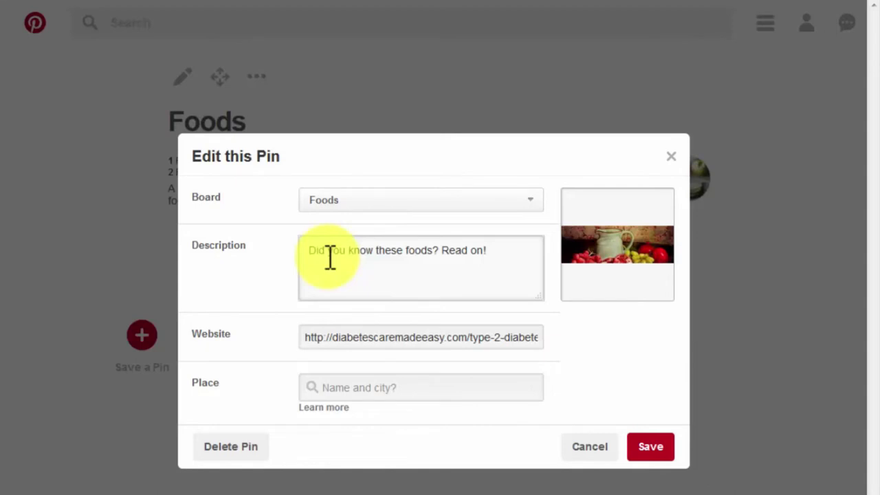
pyautogui.click(633, 460)
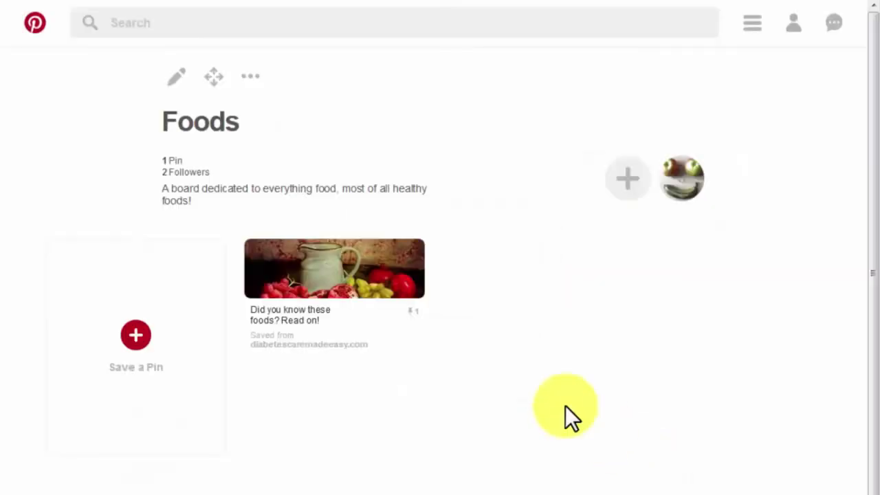
# From the home feed, search for "healthy foods" and limit the results to people
pyautogui.click(49, 25)
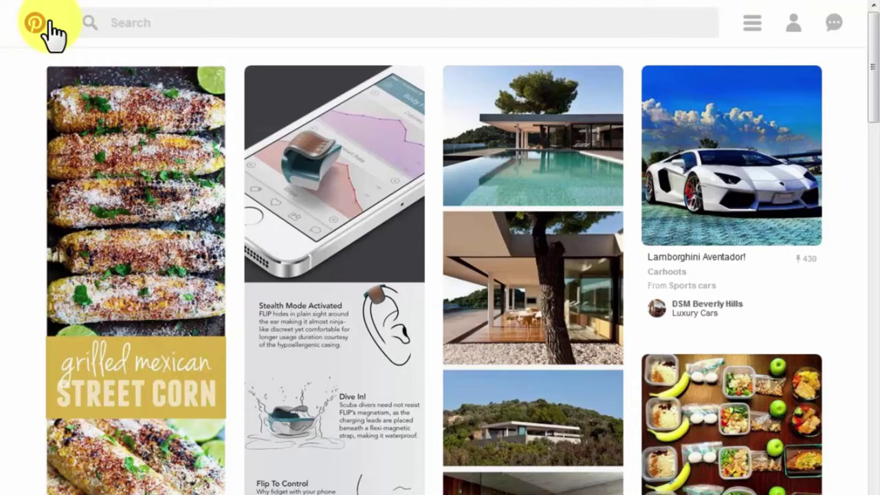
pyautogui.click(173, 25)
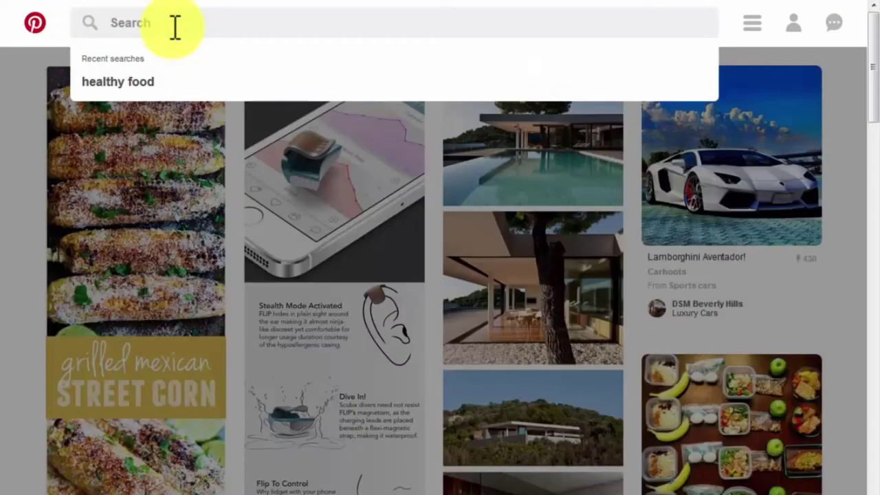
pyautogui.write('healthy foods')
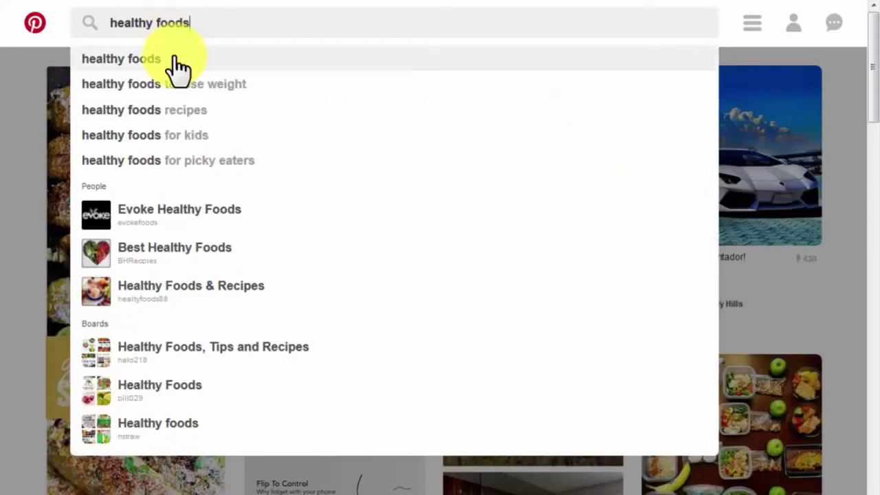
pyautogui.click(173, 59)
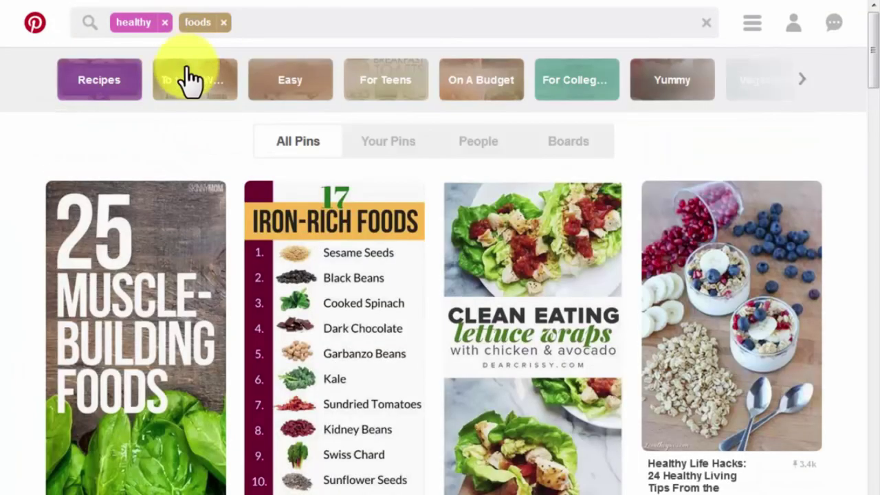
pyautogui.click(465, 146)
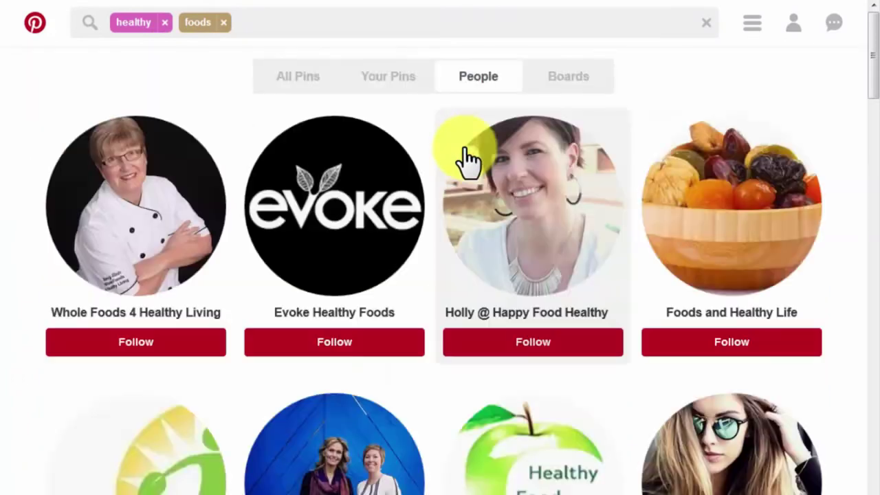
# Browse the people results and follow the Whole Foods 4 Healthy Living and Happy Food Healthy accounts in the first row
pyautogui.scroll(-6, 467, 158)
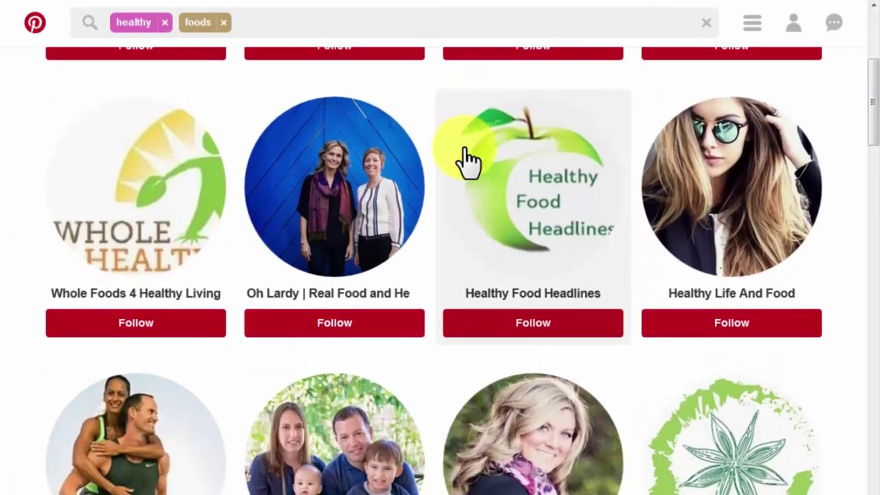
pyautogui.scroll(-7, 465, 149)
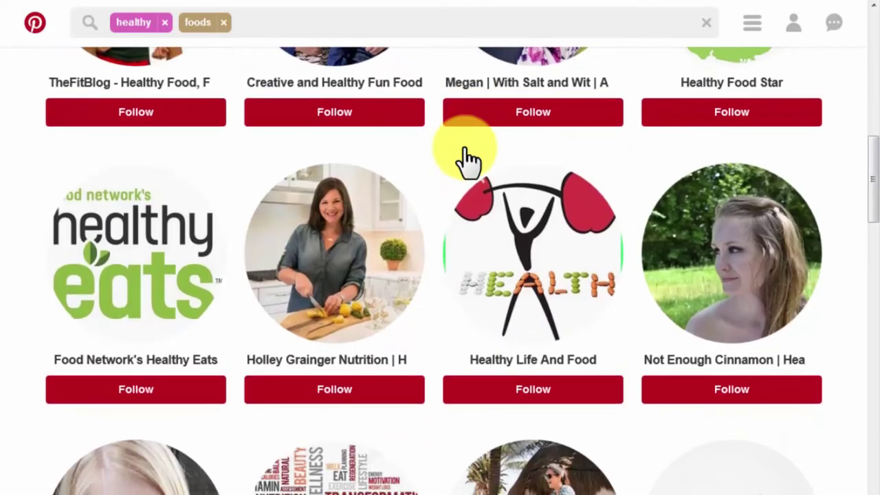
pyautogui.scroll(8, 464, 147)
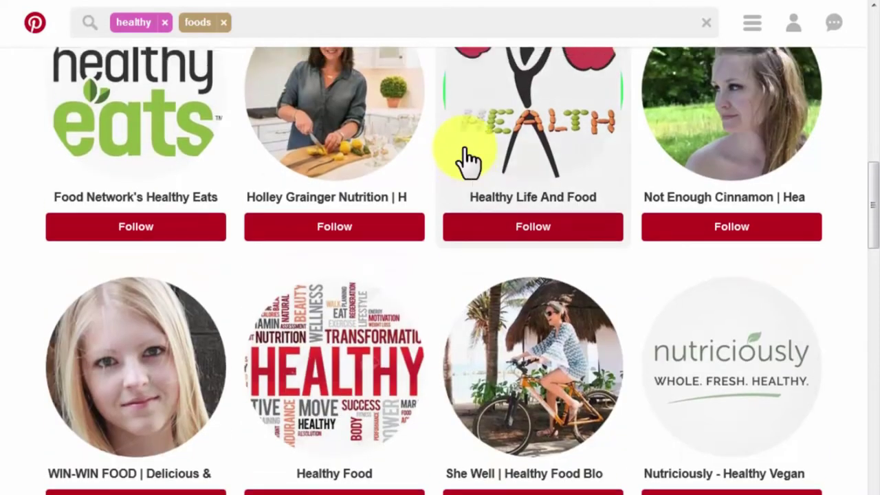
pyautogui.scroll(5, 467, 160)
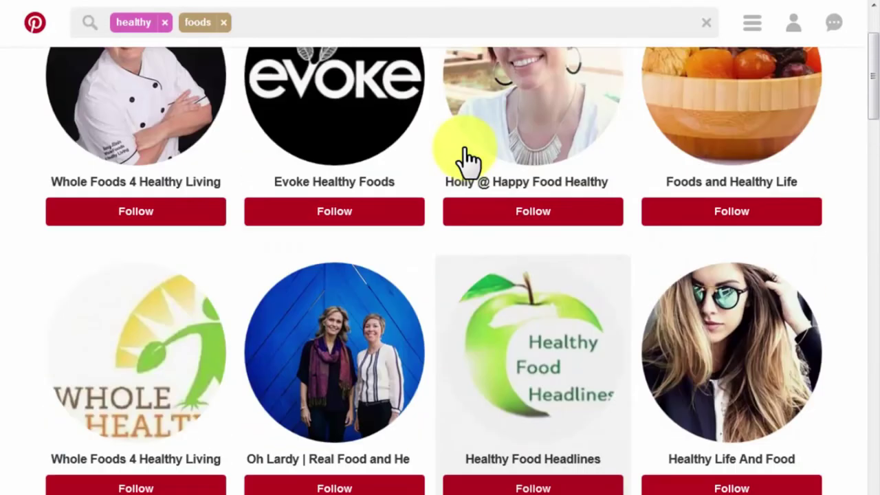
pyautogui.click(171, 347)
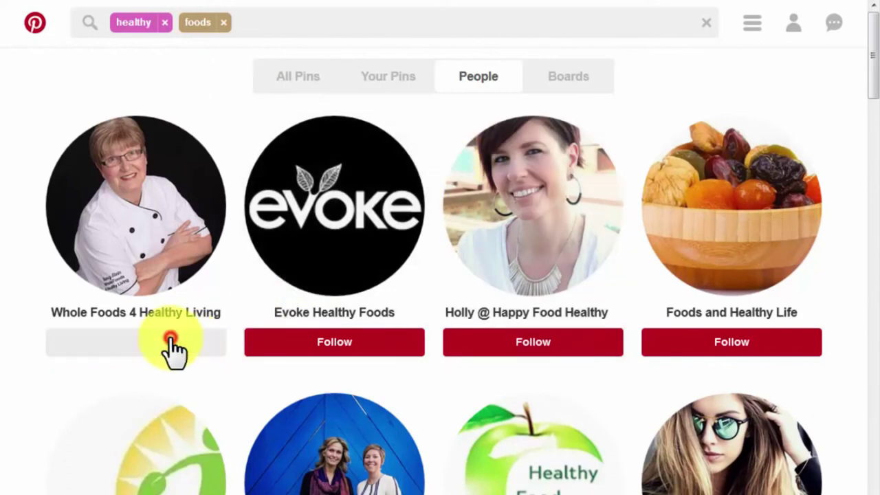
pyautogui.click(485, 349)
# Look through more of the people results for further healthy-food accounts worth following
pyautogui.scroll(-3, 486, 361)
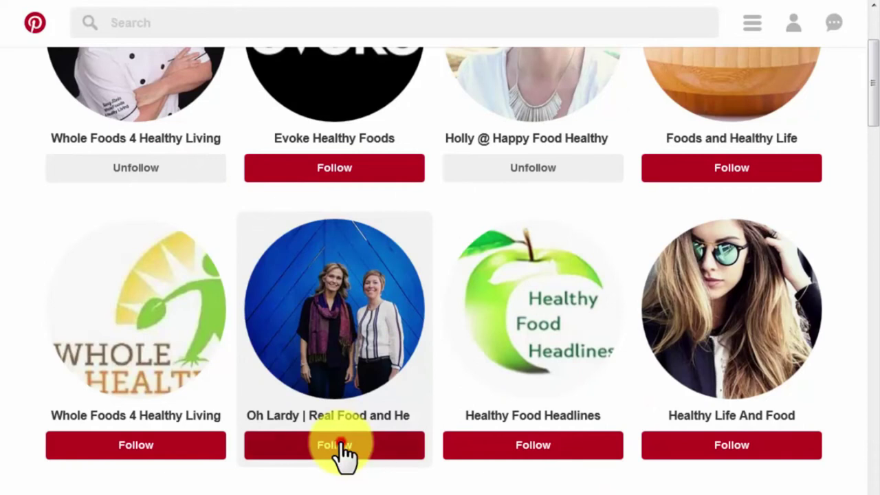
pyautogui.scroll(-5, 343, 454)
pyautogui.scroll(-2, 343, 454)
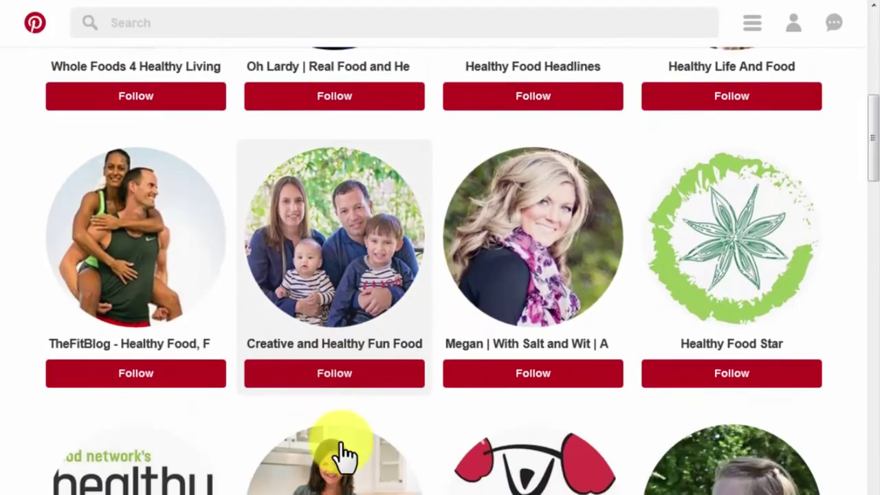
pyautogui.click(486, 376)
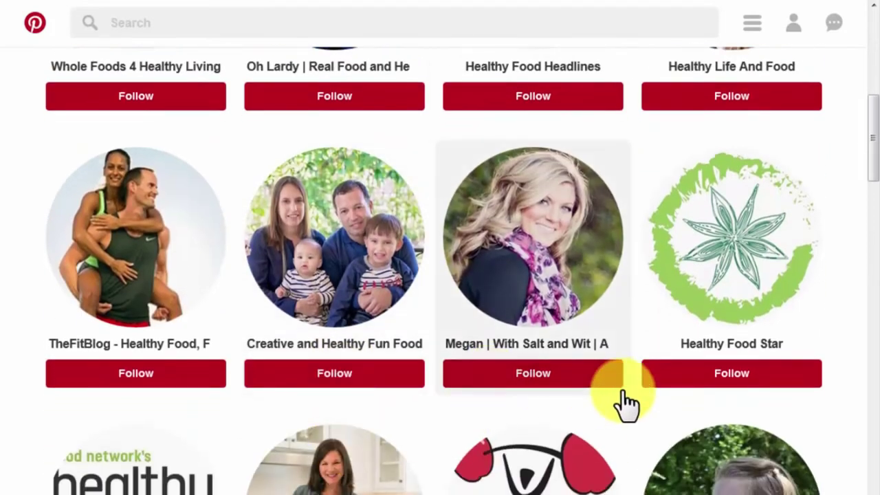
pyautogui.scroll(-3, 627, 404)
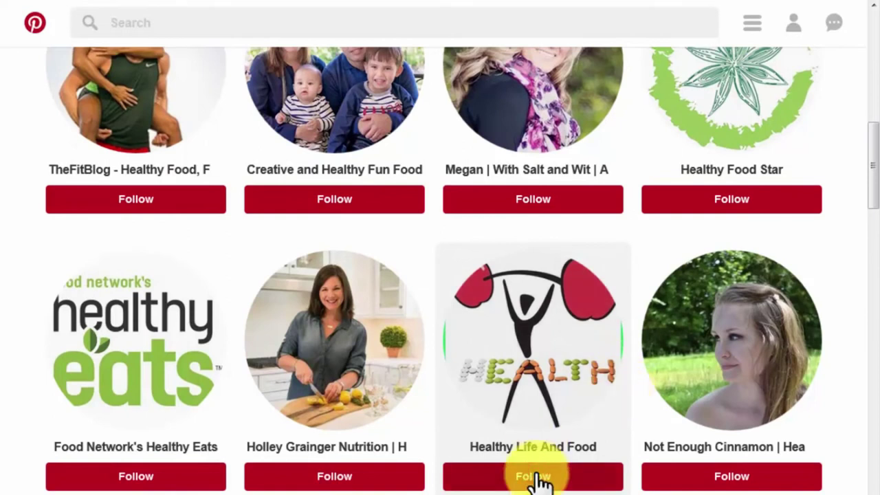
pyautogui.scroll(-1, 634, 385)
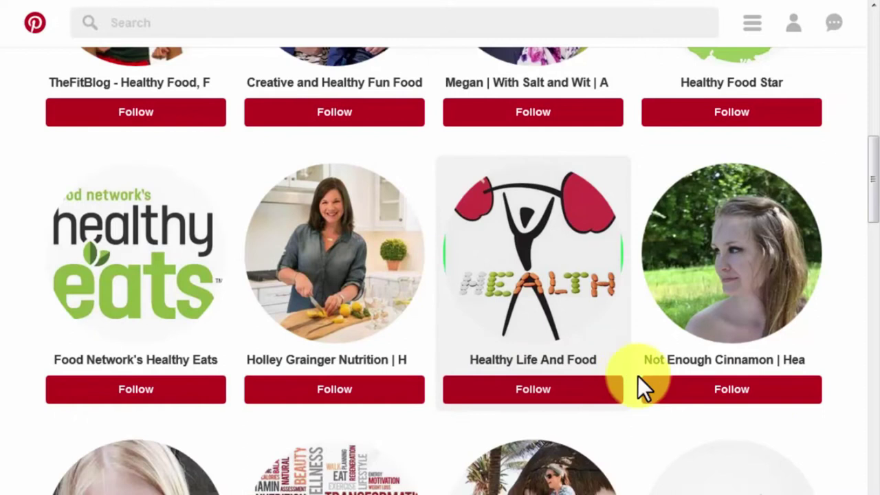